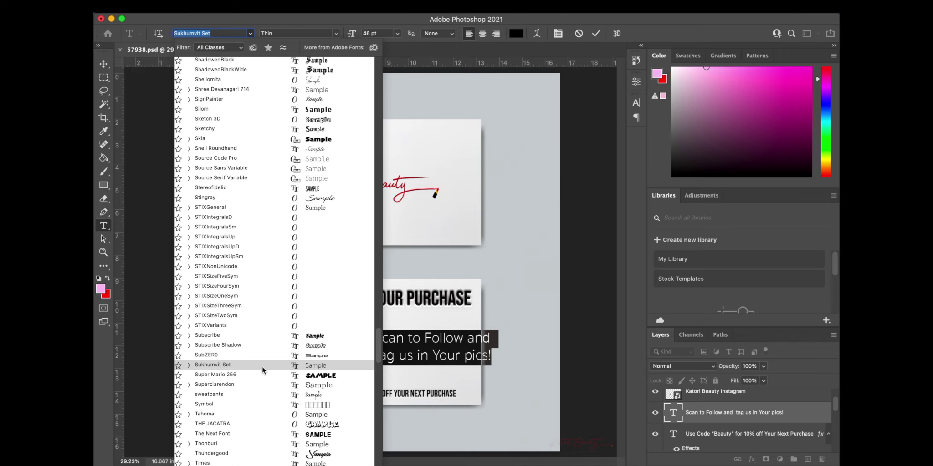
Step: Set the scan text in the Sukhumvit Set font and capitalise its first line as "Scan To Follow And"
{"action": "left_click", "coordinate": [261, 367]}
{"action": "left_click", "coordinate": [413, 337]}
{"action": "type", "text": "T"}
{"action": "key", "text": "BackSpace"}
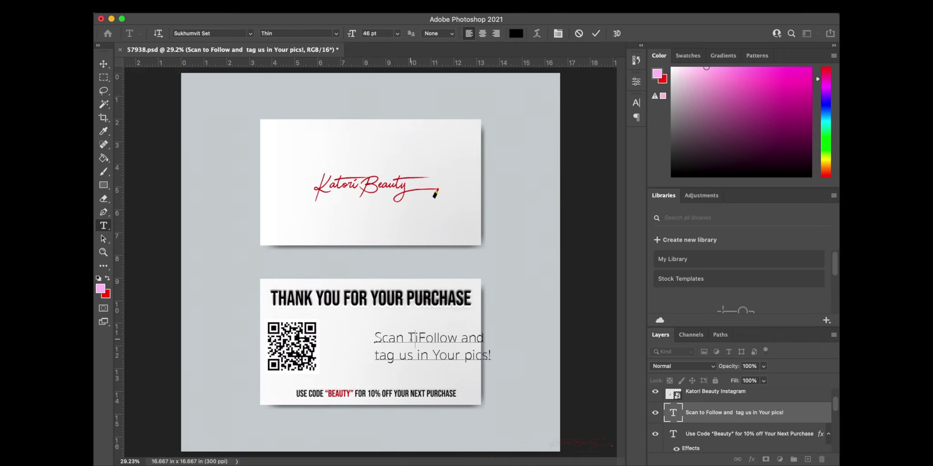
{"action": "type", "text": "p"}
{"action": "key", "text": "BackSpace"}
{"action": "type", "text": "o"}
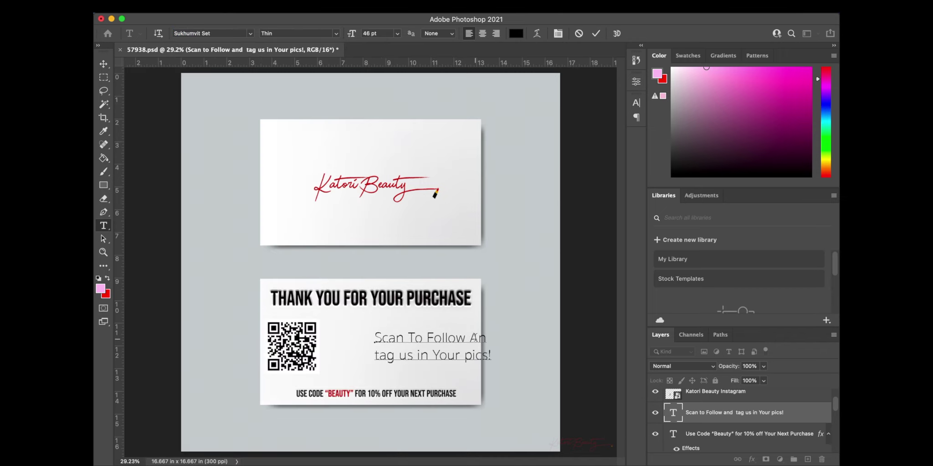
Step: Capitalise the second line of the scan text as "Tag Us In Your Pics!" and commit the text edit
{"action": "left_click_drag", "start_coordinate": [399, 354], "coordinate": [374, 356]}
{"action": "type", "text": "Y"}
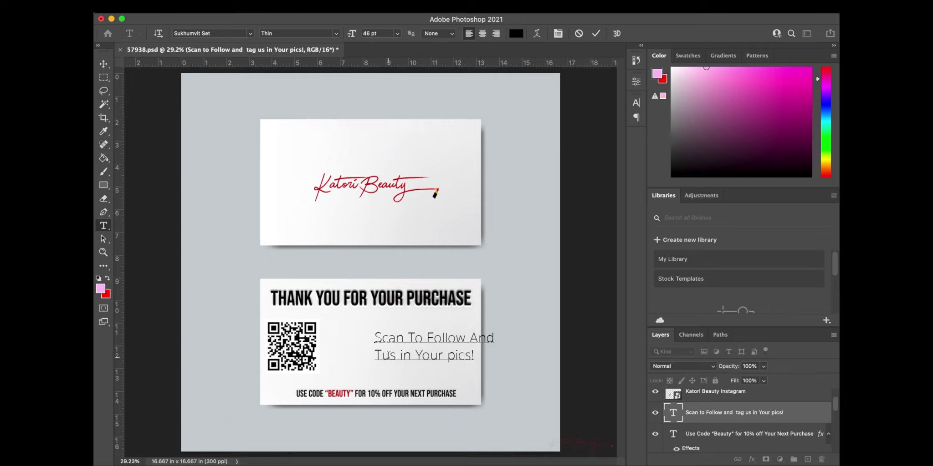
{"action": "type", "text": "ag Us"}
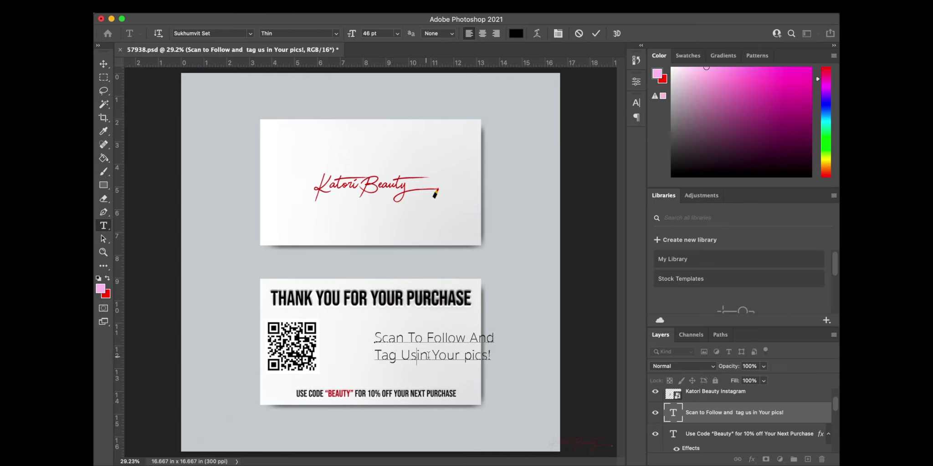
{"action": "double_click", "coordinate": [426, 355]}
{"action": "type", "text": "In"}
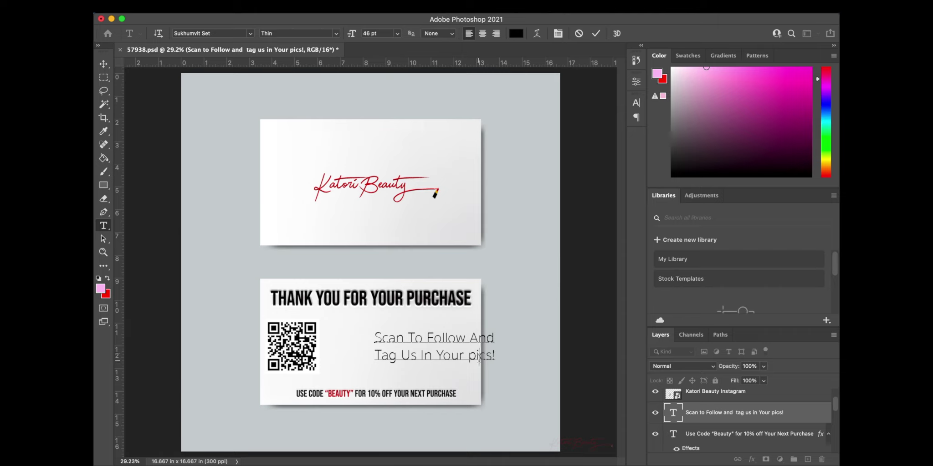
{"action": "double_click", "coordinate": [478, 357]}
{"action": "type", "text": "Pi"}
{"action": "left_click", "coordinate": [596, 36]}
{"action": "key", "text": "v"}
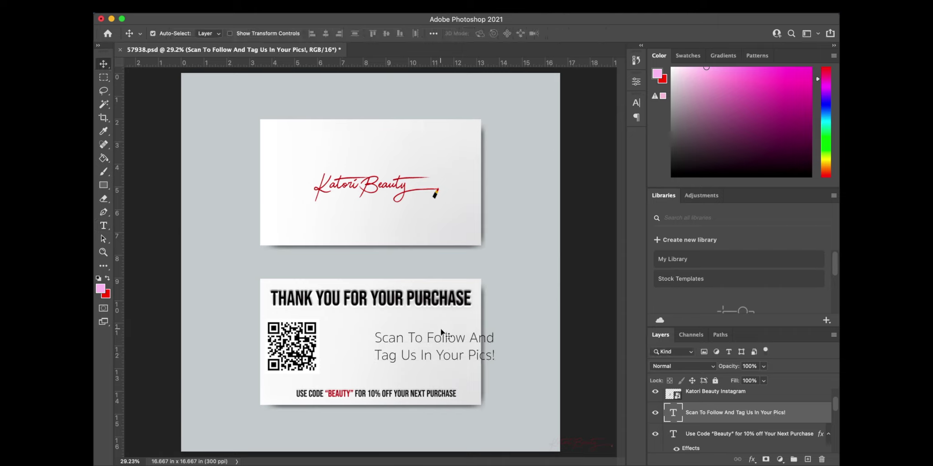
Step: Move the scan text inside the card's edge beside the QR code and set its anti-aliasing to Strong
{"action": "left_click_drag", "start_coordinate": [447, 354], "coordinate": [351, 327]}
{"action": "double_click", "coordinate": [424, 353]}
{"action": "left_click", "coordinate": [423, 353]}
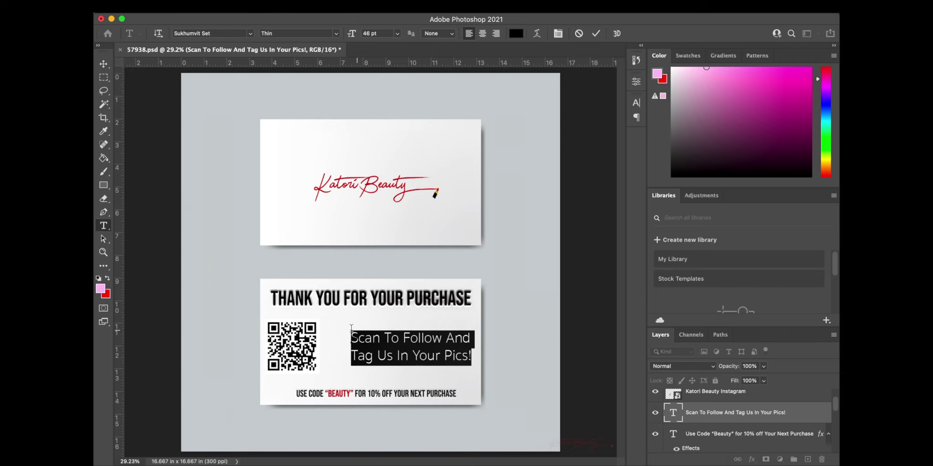
{"action": "left_click", "coordinate": [439, 34]}
{"action": "left_click", "coordinate": [432, 75]}
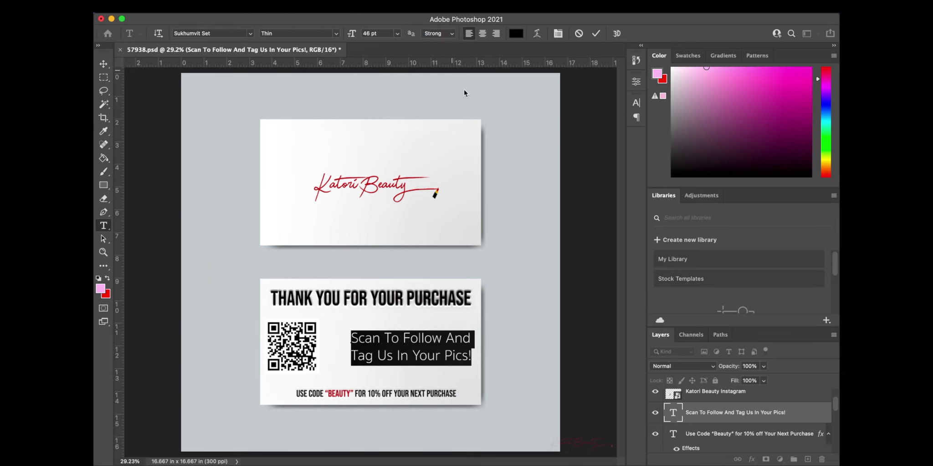
Step: Add Bevel & Emboss and Drop Shadow effects to the scan text layer
{"action": "double_click", "coordinate": [800, 408]}
{"action": "left_click", "coordinate": [444, 110]}
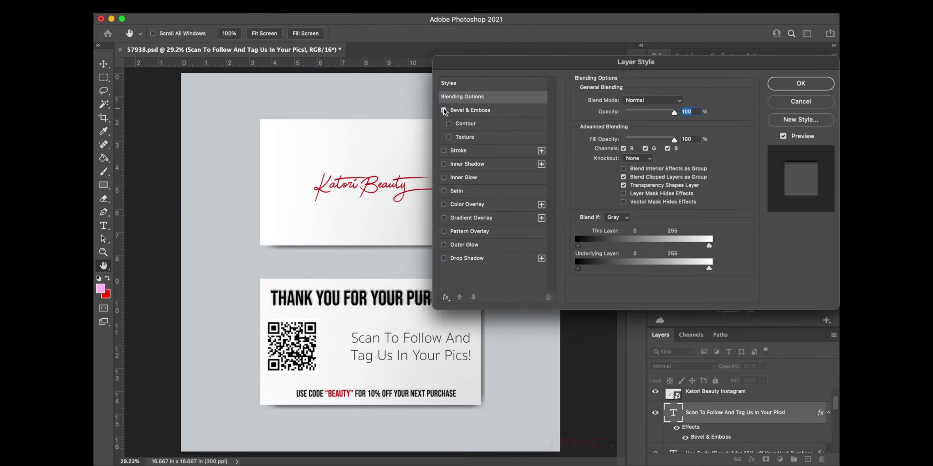
{"action": "left_click", "coordinate": [443, 259]}
{"action": "left_click", "coordinate": [792, 79]}
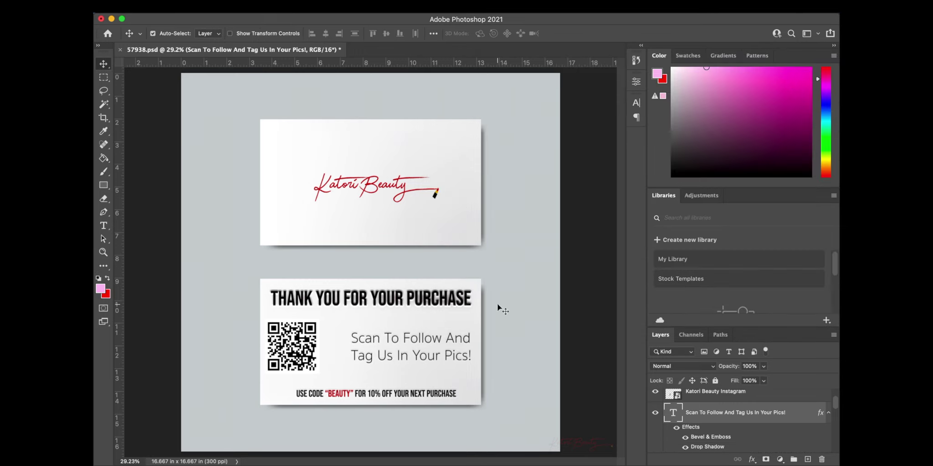
Step: Set the font style of the whole two-line scan text to Medium
{"action": "double_click", "coordinate": [426, 339]}
{"action": "double_click", "coordinate": [427, 339]}
{"action": "left_click", "coordinate": [379, 339]}
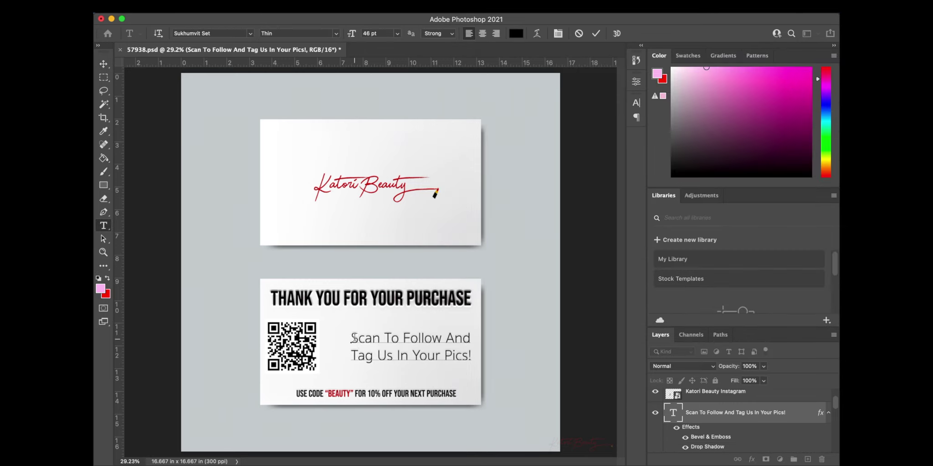
{"action": "triple_click", "coordinate": [354, 338]}
{"action": "left_click", "coordinate": [354, 338]}
{"action": "left_click", "coordinate": [354, 338]}
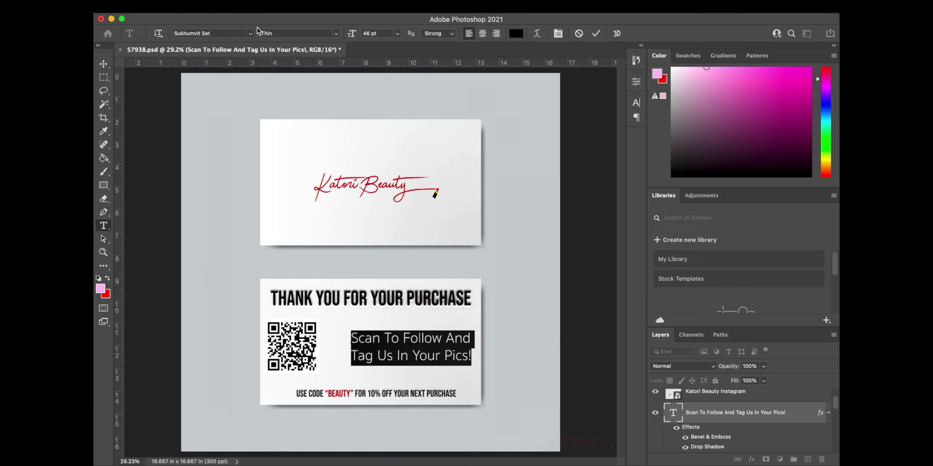
{"action": "left_click", "coordinate": [250, 34]}
{"action": "left_click", "coordinate": [335, 33]}
{"action": "left_click", "coordinate": [323, 53]}
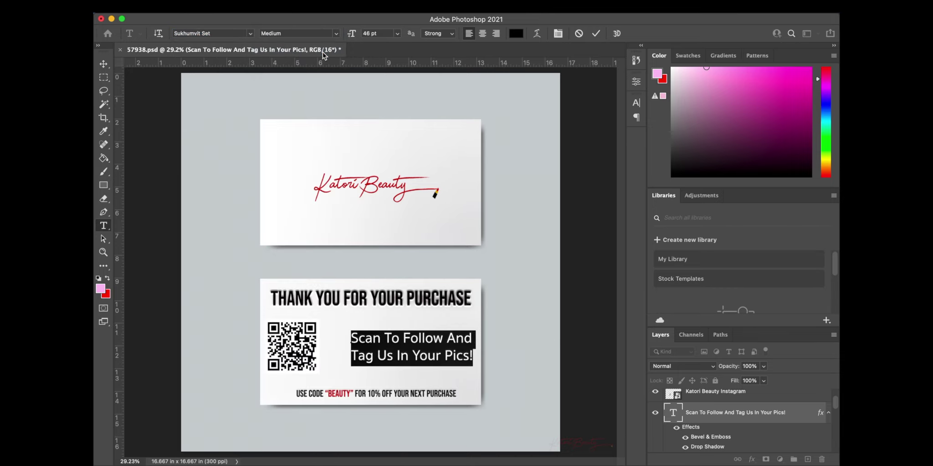
Step: Change the scan text's font style to Light and leave text editing
{"action": "left_click_drag", "start_coordinate": [473, 359], "coordinate": [348, 329]}
{"action": "left_click", "coordinate": [335, 33]}
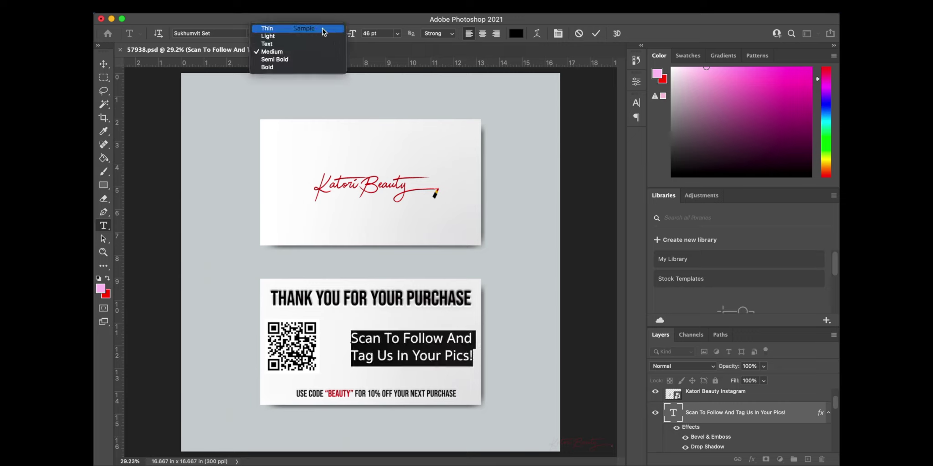
{"action": "left_click", "coordinate": [318, 37]}
{"action": "left_click", "coordinate": [474, 344]}
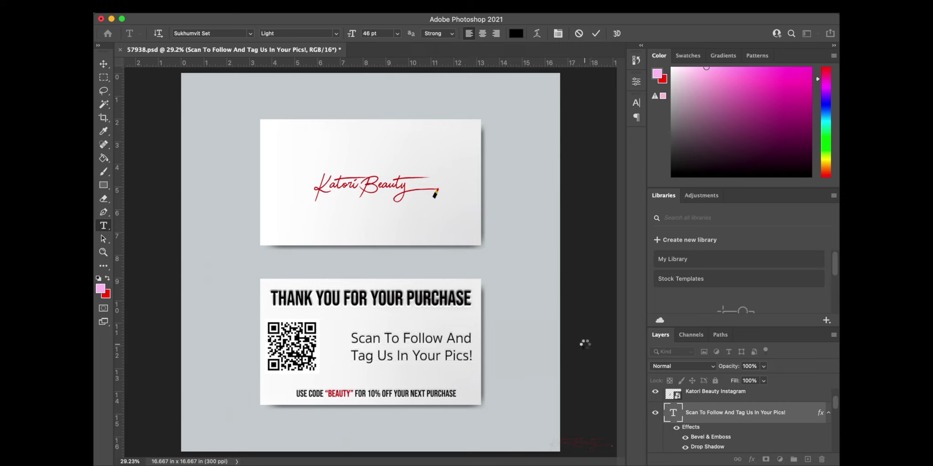
{"action": "key", "text": "Escape"}
{"action": "key", "text": "v"}
Step: Browse fonts for the scan text and apply Subscribe
{"action": "triple_click", "coordinate": [445, 357]}
{"action": "left_click", "coordinate": [445, 354]}
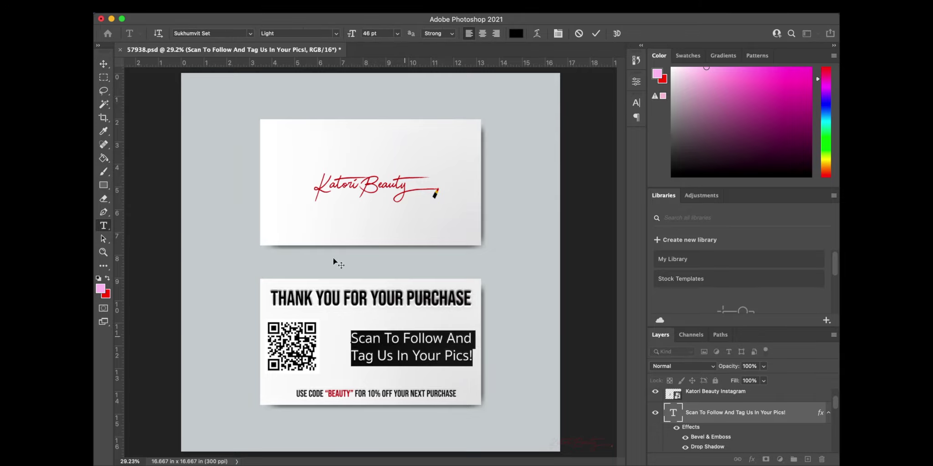
{"action": "left_click", "coordinate": [251, 33]}
{"action": "scroll", "coordinate": [219, 411], "scroll_direction": "down", "scroll_amount": 20}
{"action": "scroll", "coordinate": [219, 411], "scroll_direction": "up", "scroll_amount": 8}
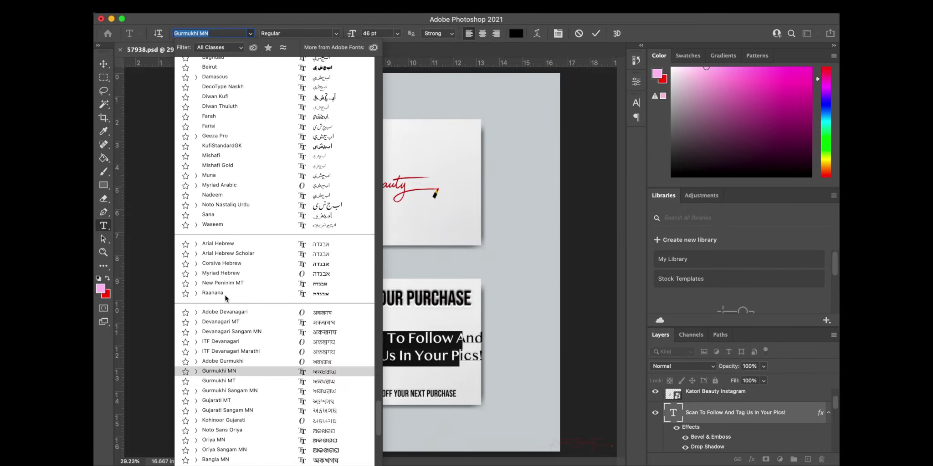
{"action": "scroll", "coordinate": [245, 242], "scroll_direction": "up", "scroll_amount": 3}
{"action": "scroll", "coordinate": [245, 242], "scroll_direction": "down", "scroll_amount": 10}
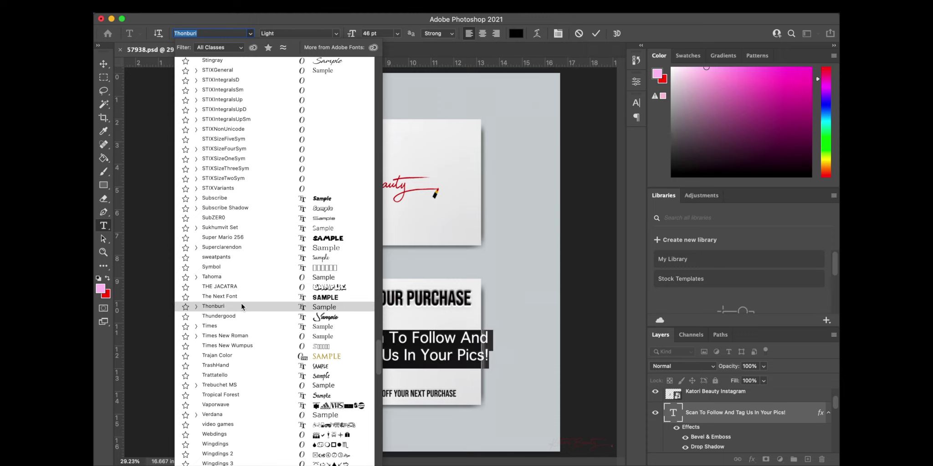
{"action": "left_click", "coordinate": [260, 201]}
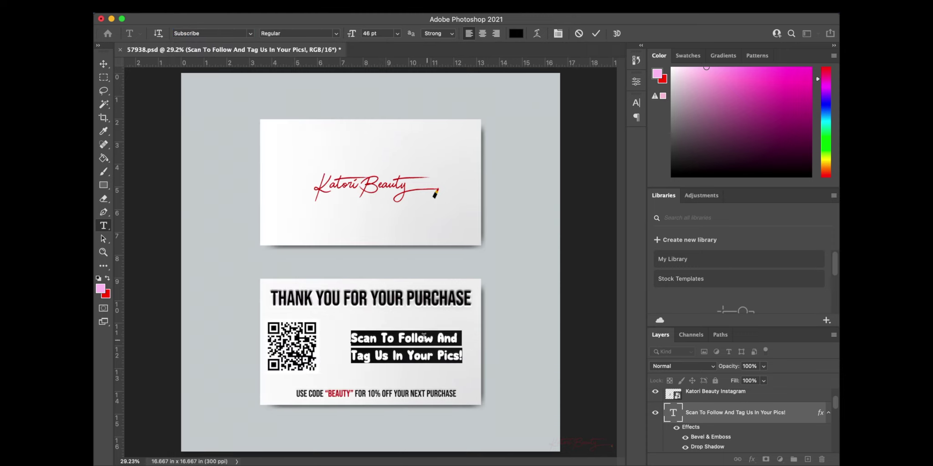
Step: Change the scan text's font to Cormorant Garamond and commit it
{"action": "left_click", "coordinate": [248, 35]}
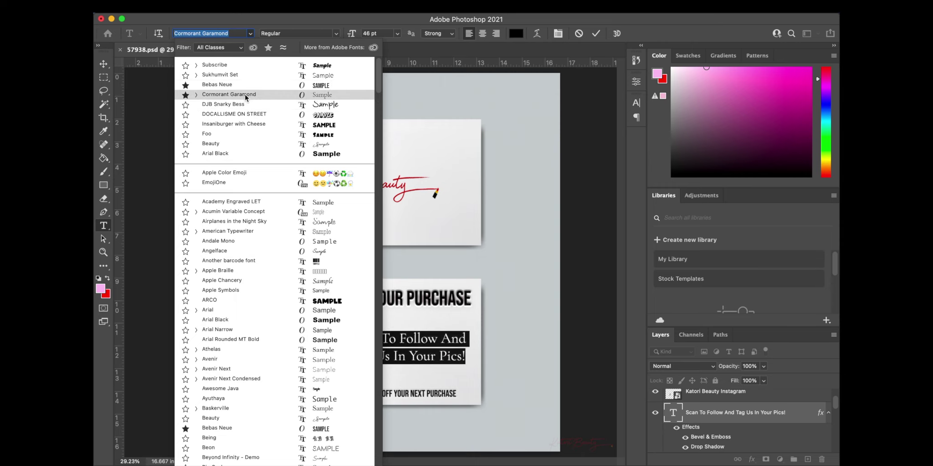
{"action": "left_click", "coordinate": [245, 95]}
{"action": "left_click", "coordinate": [596, 34]}
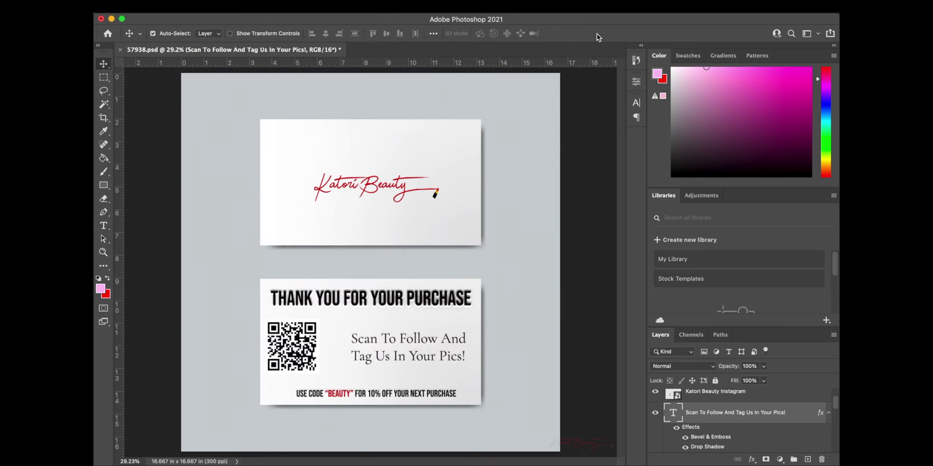
Step: Nudge the scan text slightly and set its Cormorant Garamond style to Bold
{"action": "left_click_drag", "start_coordinate": [454, 361], "coordinate": [457, 358]}
{"action": "triple_click", "coordinate": [457, 354]}
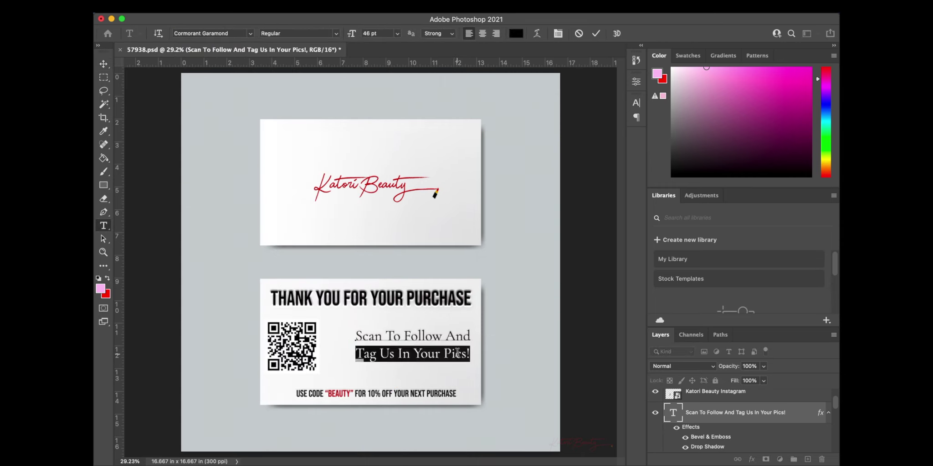
{"action": "left_click", "coordinate": [457, 353]}
{"action": "left_click", "coordinate": [339, 33]}
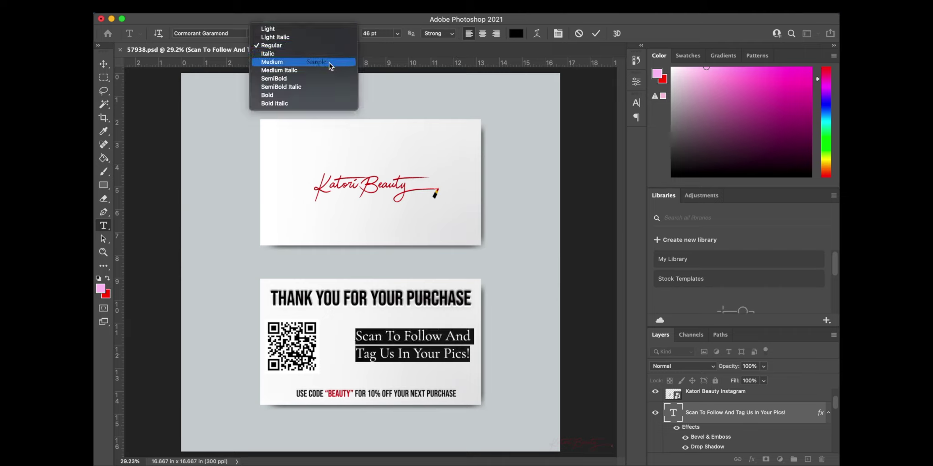
{"action": "left_click", "coordinate": [327, 94]}
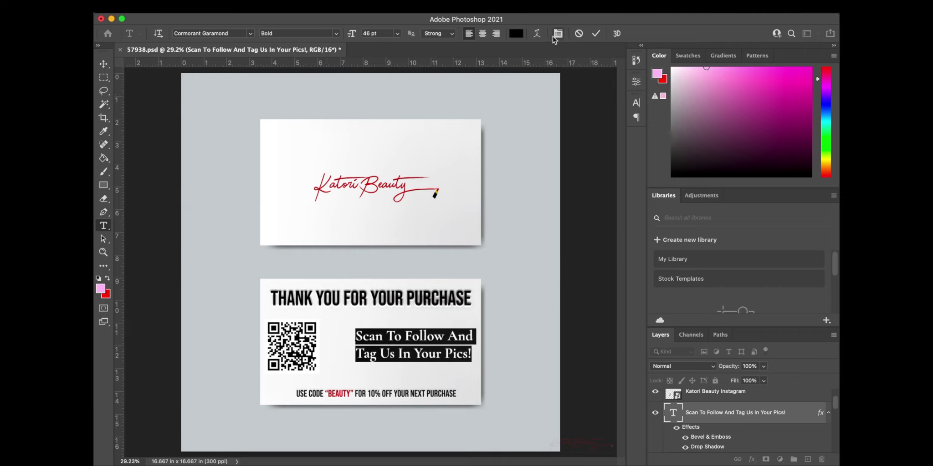
{"action": "left_click", "coordinate": [596, 34]}
Step: Shift the scan text and the QR code slightly toward each other on the back of the card
{"action": "key", "text": "v"}
{"action": "left_click_drag", "start_coordinate": [439, 339], "coordinate": [428, 339]}
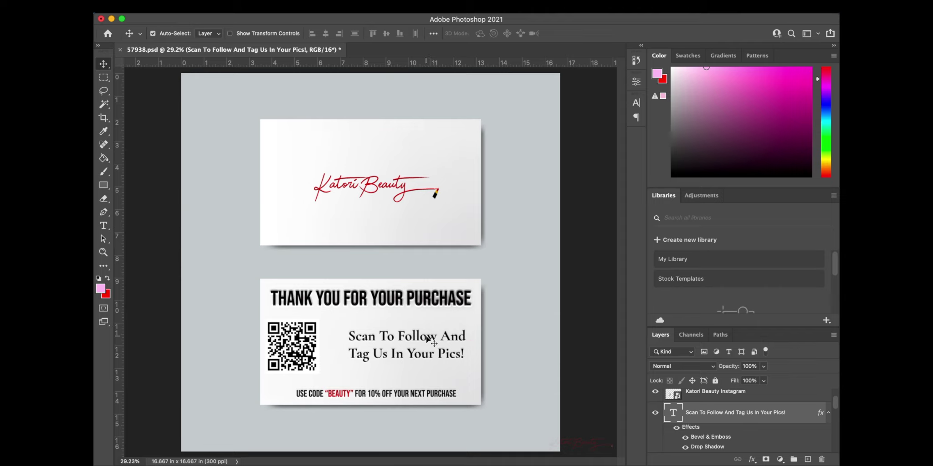
{"action": "left_click_drag", "start_coordinate": [322, 358], "coordinate": [327, 358]}
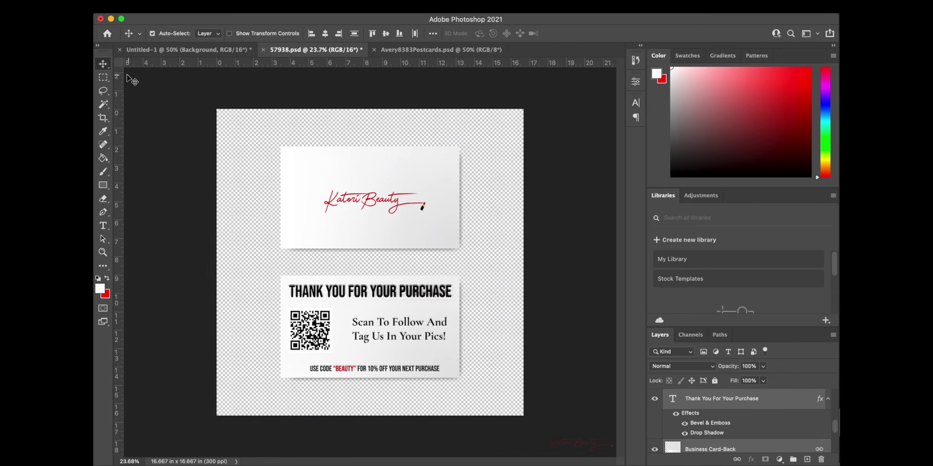
Step: Copy the Katori Beauty logo layer from 57938.psd into Avery8383Postcards.psd
{"action": "left_click", "coordinate": [316, 139]}
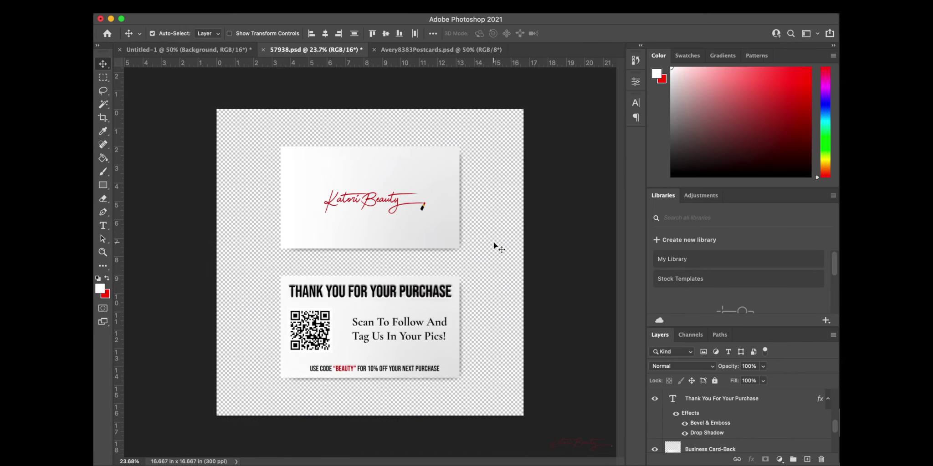
{"action": "left_click", "coordinate": [421, 207]}
{"action": "scroll", "coordinate": [736, 433], "scroll_direction": "up", "scroll_amount": 5}
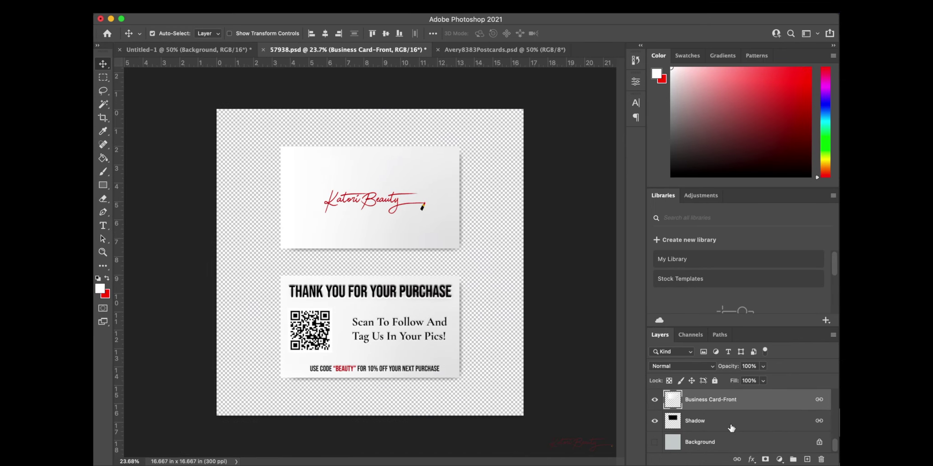
{"action": "left_click", "coordinate": [670, 404]}
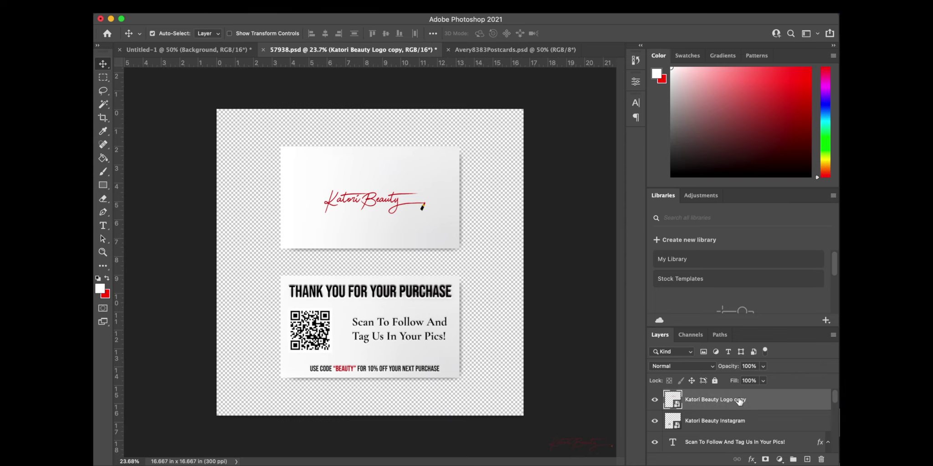
{"action": "left_click", "coordinate": [521, 49]}
{"action": "key", "text": "super+v"}
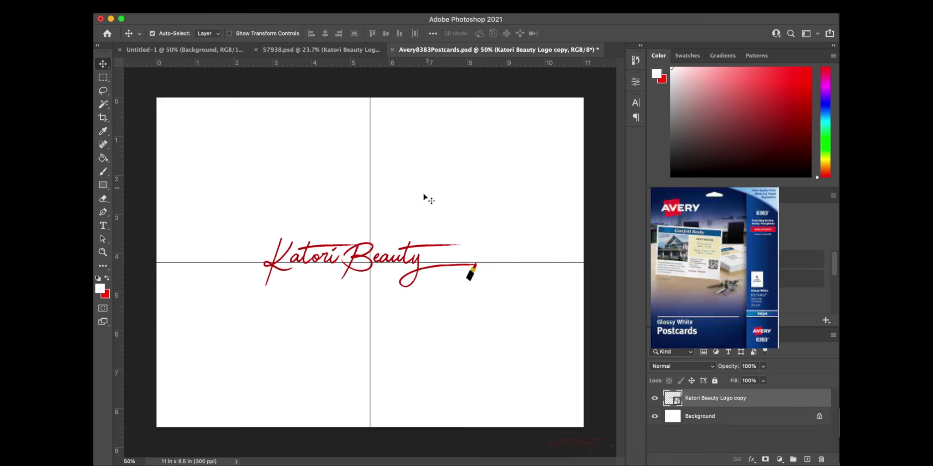
Step: Place the logo in the upper-left postcard panel and scale it down to fit with margins around it
{"action": "left_click_drag", "start_coordinate": [470, 276], "coordinate": [268, 190]}
{"action": "key", "text": "super+t"}
{"action": "left_click_drag", "start_coordinate": [354, 197], "coordinate": [370, 198]}
{"action": "key", "text": "Return"}
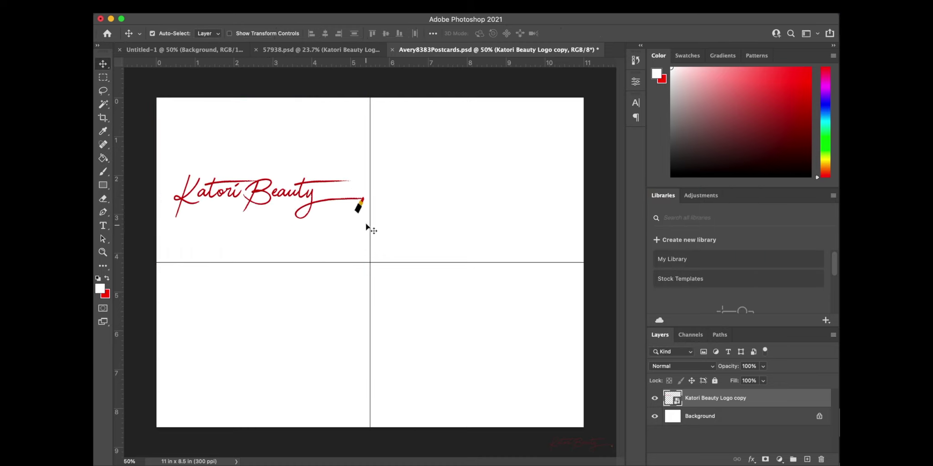
{"action": "key", "text": "super+t"}
{"action": "left_click_drag", "start_coordinate": [263, 304], "coordinate": [263, 262]}
{"action": "left_click_drag", "start_coordinate": [263, 89], "coordinate": [262, 114]}
Step: Duplicate the logo into the other three postcard panels of Avery8383Postcards.psd, matching the first panel's placement
{"action": "left_click_drag", "start_coordinate": [279, 198], "coordinate": [544, 190]}
{"action": "key", "text": "Return"}
{"action": "left_click", "coordinate": [282, 50]}
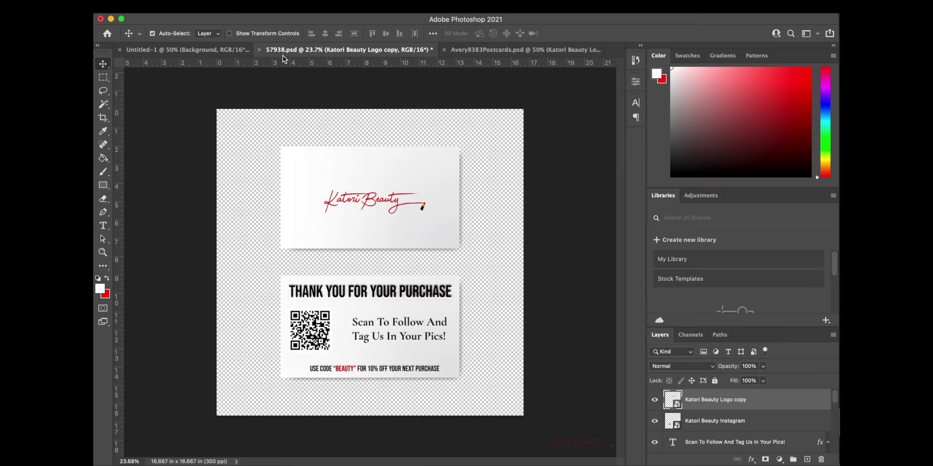
{"action": "left_click", "coordinate": [468, 373]}
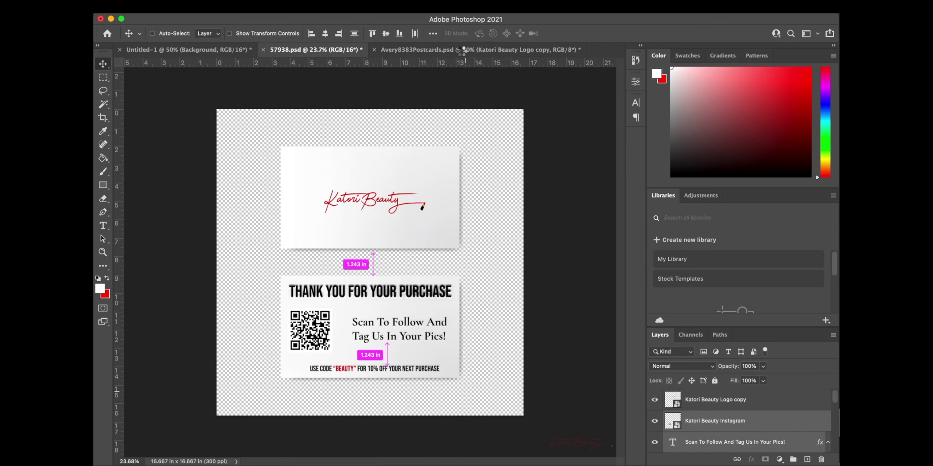
{"action": "left_click", "coordinate": [444, 50]}
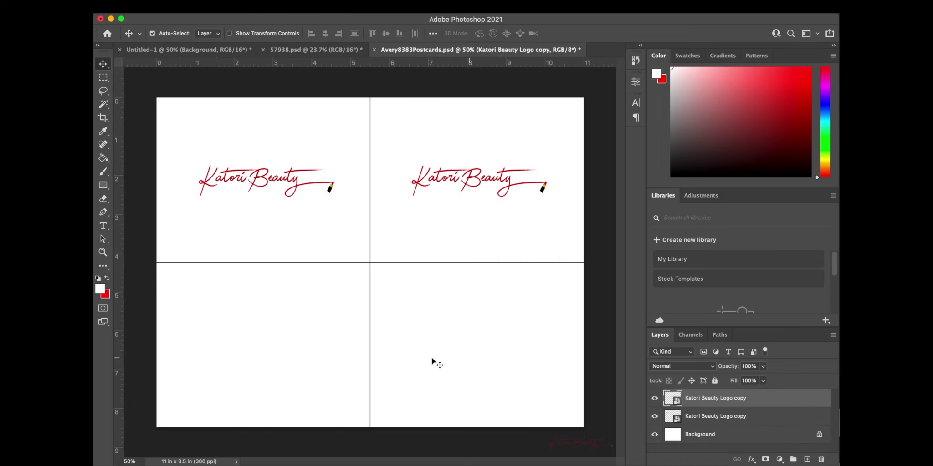
{"action": "left_click_drag", "start_coordinate": [329, 186], "coordinate": [551, 359]}
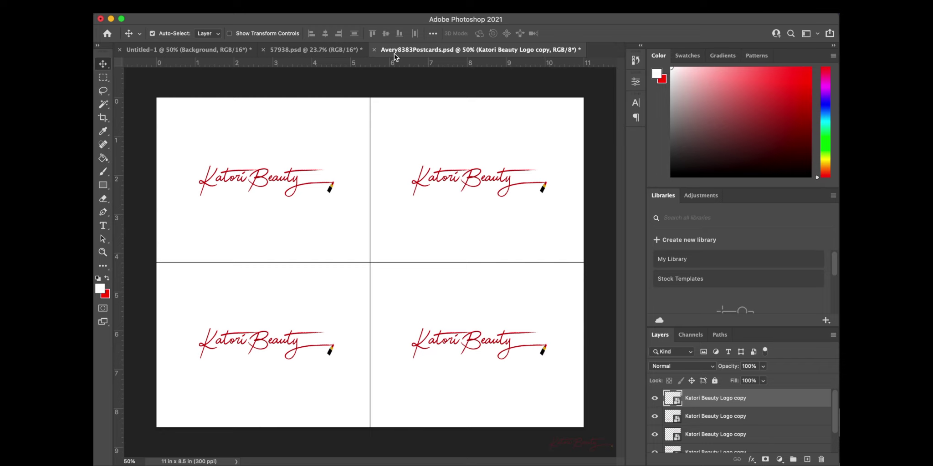
{"action": "right_click", "coordinate": [394, 56]}
{"action": "left_click", "coordinate": [434, 131]}
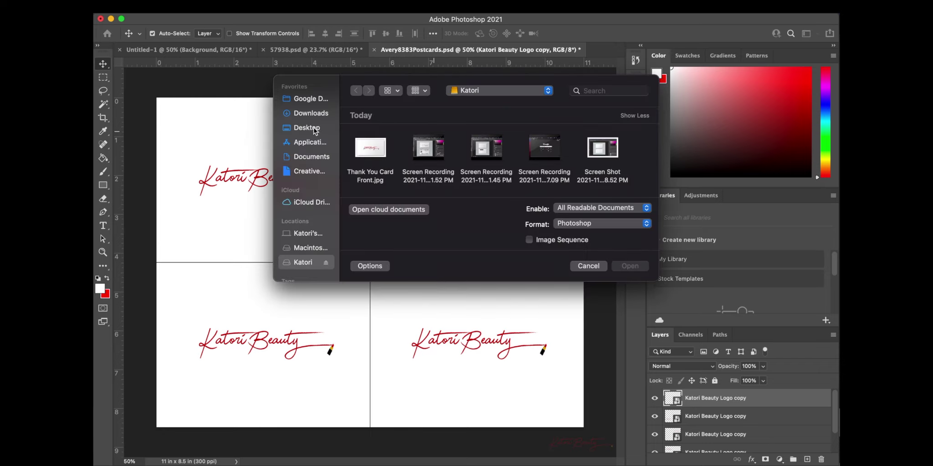
{"action": "left_click", "coordinate": [313, 128]}
{"action": "key", "text": "Escape"}
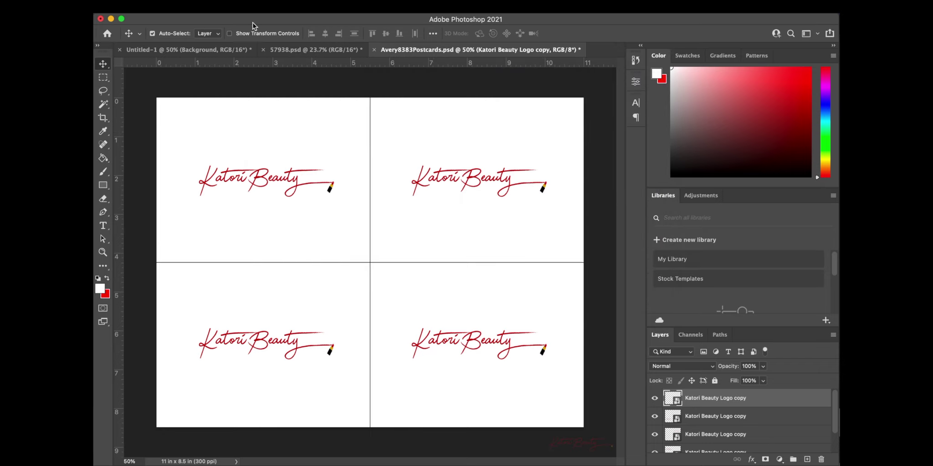
Step: Save a copy of the four-logo postcard sheet as a JPEG named Thank You Card-Front
{"action": "left_click", "coordinate": [173, 7]}
{"action": "left_click", "coordinate": [212, 130]}
{"action": "type", "text": "Thank You Card-Front"}
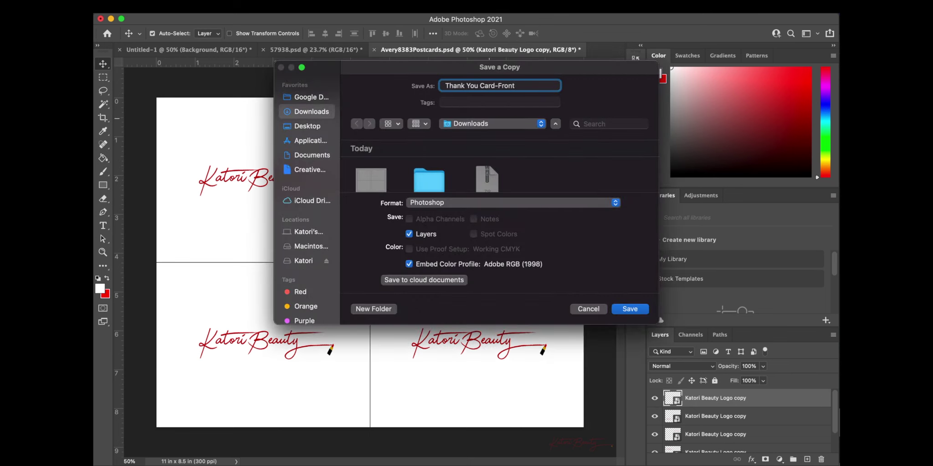
{"action": "left_click", "coordinate": [513, 203]}
{"action": "left_click", "coordinate": [501, 279]}
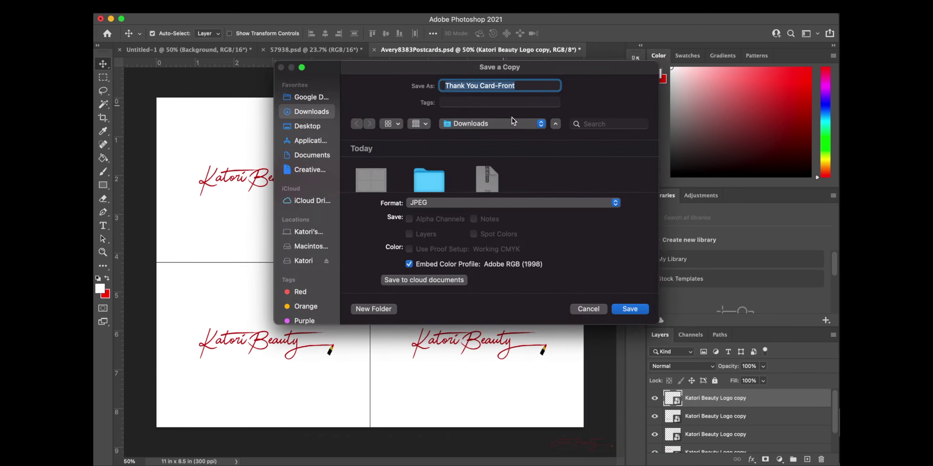
{"action": "left_click", "coordinate": [638, 309]}
{"action": "left_click", "coordinate": [530, 128]}
Step: Delete the four Katori Beauty logo layers from the Avery postcard sheet
{"action": "key", "text": "BackSpace"}
{"action": "key", "text": "BackSpace"}
{"action": "key", "text": "BackSpace"}
{"action": "key", "text": "BackSpace"}
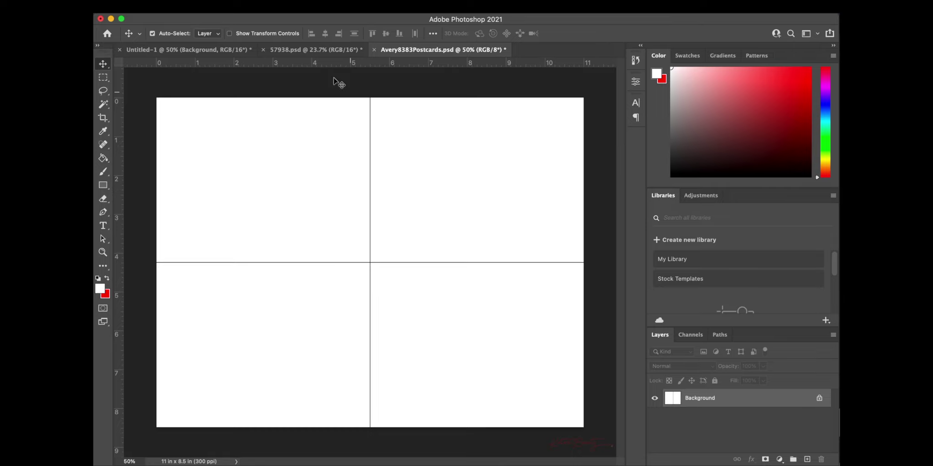
Step: Copy the card's back-side layers from 57938.psd onto the Avery sheet and delete the grey card background, including Business Card-Back
{"action": "left_click", "coordinate": [314, 49]}
{"action": "left_click_drag", "start_coordinate": [456, 49], "coordinate": [386, 164]}
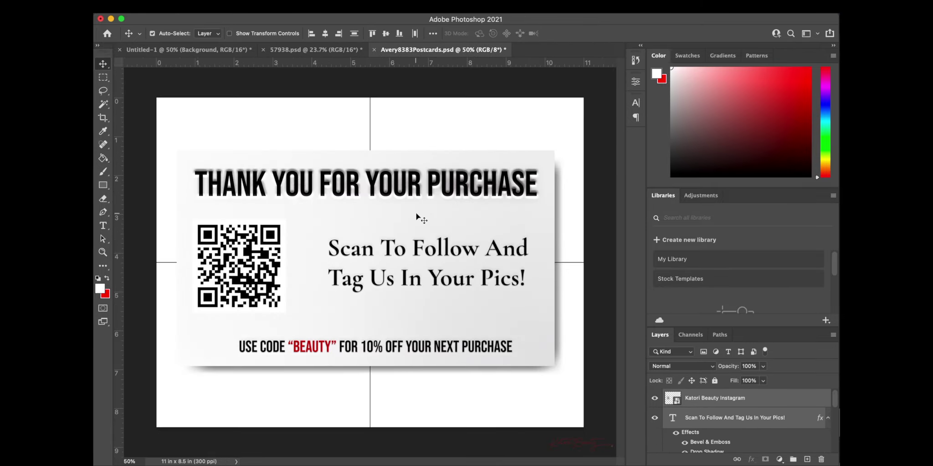
{"action": "scroll", "coordinate": [706, 438], "scroll_direction": "down", "scroll_amount": 3}
{"action": "left_click", "coordinate": [700, 423]}
{"action": "key", "text": "BackSpace"}
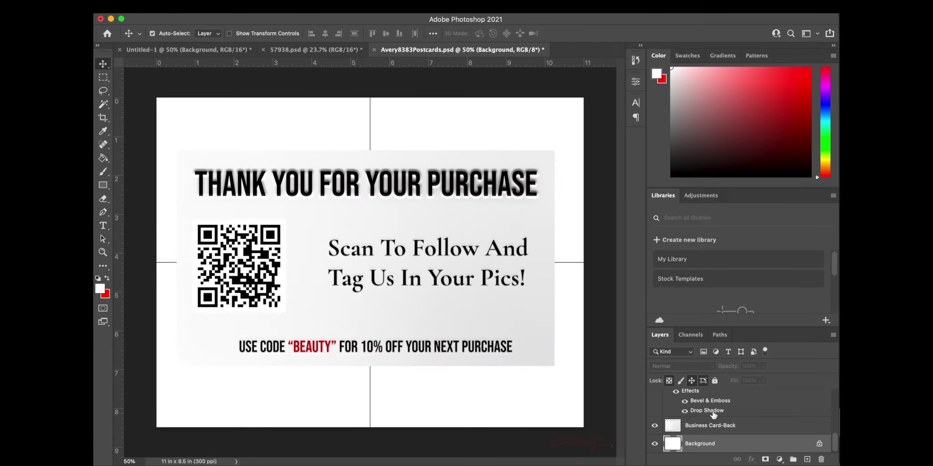
{"action": "left_click", "coordinate": [721, 428]}
{"action": "key", "text": "BackSpace"}
{"action": "left_click", "coordinate": [727, 396]}
{"action": "scroll", "coordinate": [728, 400], "scroll_direction": "up", "scroll_amount": 3}
{"action": "left_click", "coordinate": [728, 402]}
{"action": "key", "text": "super+t"}
{"action": "scroll", "coordinate": [710, 406], "scroll_direction": "down", "scroll_amount": 4}
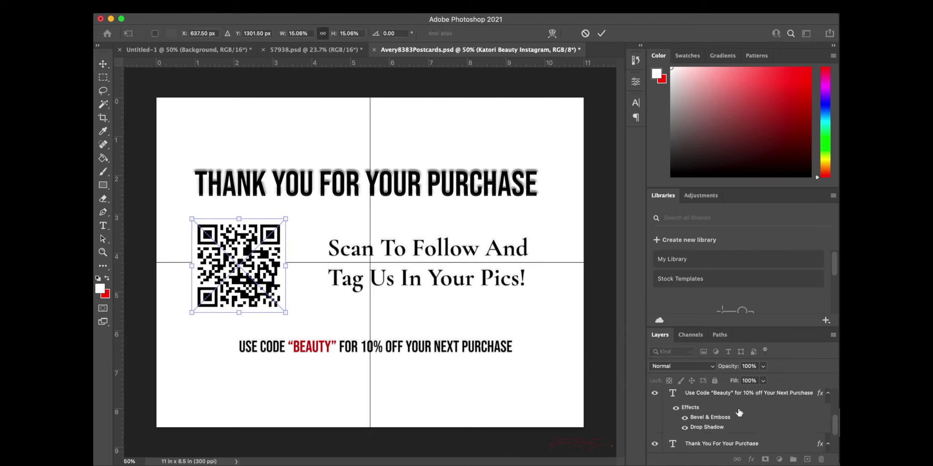
{"action": "key", "text": "Return"}
Step: Scale the thank-you heading, QR code, scan text and discount line down together and place them in the upper-left postcard panel
{"action": "left_click_drag", "start_coordinate": [606, 384], "coordinate": [194, 167]}
{"action": "key", "text": "super+t"}
{"action": "left_click_drag", "start_coordinate": [443, 295], "coordinate": [397, 276]}
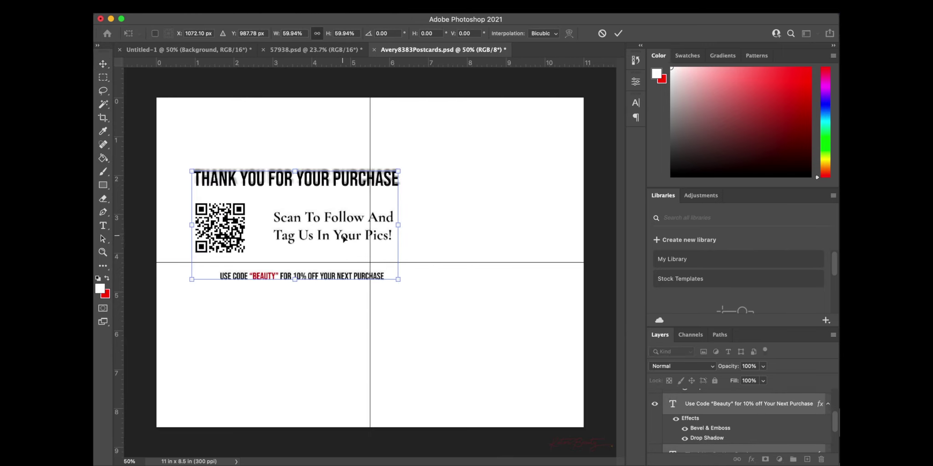
{"action": "left_click_drag", "start_coordinate": [348, 237], "coordinate": [359, 190]}
{"action": "key", "text": "Return"}
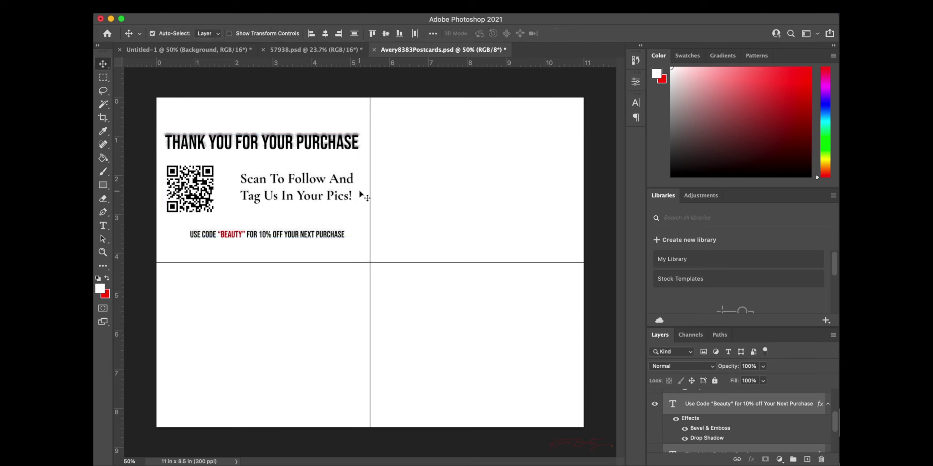
Step: Reduce the Bevel & Emboss size of the Thank You For Your Purchase heading to 24 px
{"action": "left_click", "coordinate": [314, 143]}
{"action": "double_click", "coordinate": [757, 406]}
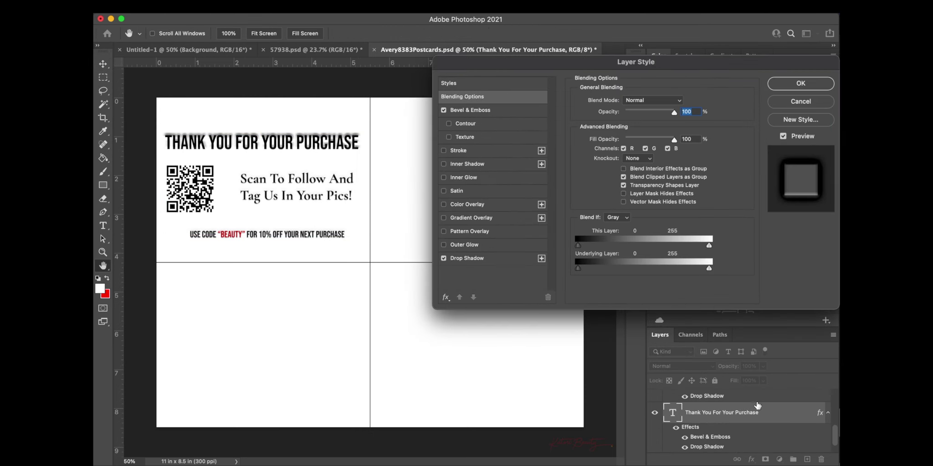
{"action": "left_click", "coordinate": [470, 109]}
{"action": "left_click_drag", "start_coordinate": [631, 144], "coordinate": [627, 144]}
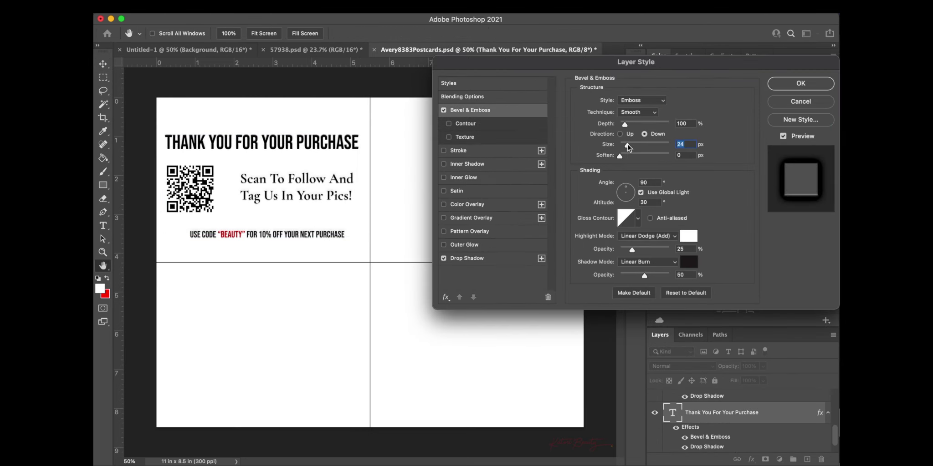
{"action": "left_click", "coordinate": [814, 83]}
Step: Move the discount code line, the scan text and the QR code slightly down in the upper-left panel
{"action": "double_click", "coordinate": [288, 234]}
{"action": "left_click", "coordinate": [594, 33]}
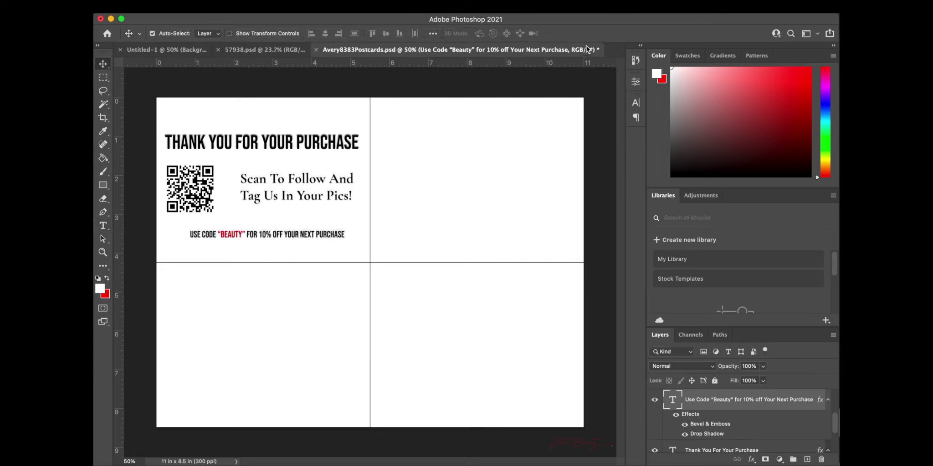
{"action": "left_click_drag", "start_coordinate": [331, 234], "coordinate": [326, 247]}
{"action": "left_click_drag", "start_coordinate": [350, 199], "coordinate": [351, 208]}
{"action": "left_click_drag", "start_coordinate": [204, 183], "coordinate": [207, 193]}
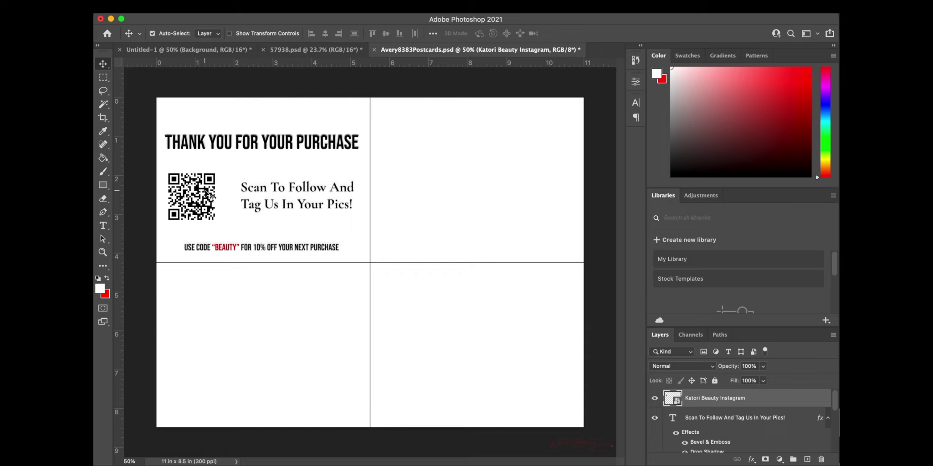
Step: Move the heading up, then enlarge the QR code and scan text slightly to fill the upper-left panel's width
{"action": "left_click_drag", "start_coordinate": [320, 146], "coordinate": [321, 134]}
{"action": "left_click_drag", "start_coordinate": [162, 166], "coordinate": [353, 216]}
{"action": "key", "text": "super+t"}
{"action": "left_click_drag", "start_coordinate": [354, 171], "coordinate": [363, 165]}
{"action": "left_click_drag", "start_coordinate": [274, 193], "coordinate": [269, 191]}
{"action": "key", "text": "Return"}
Step: Reposition the heading and fine-tune the placement of the heading, QR code and scan text together in the upper-left panel
{"action": "left_click", "coordinate": [323, 136]}
{"action": "left_click_drag", "start_coordinate": [323, 135], "coordinate": [322, 146]}
{"action": "left_click_drag", "start_coordinate": [364, 233], "coordinate": [191, 139]}
{"action": "key", "text": "super+t"}
{"action": "mouse_move", "coordinate": [261, 134]}
{"action": "left_mouse_down"}
{"action": "mouse_move", "coordinate": [255, 140]}
{"action": "mouse_move", "coordinate": [266, 136]}
{"action": "left_mouse_up"}
{"action": "key", "text": "Return"}
Step: Duplicate the complete back-side design from the upper-left panel into the upper-right postcard panel
{"action": "left_click_drag", "start_coordinate": [362, 255], "coordinate": [159, 117]}
{"action": "key", "text": "super+c"}
{"action": "key", "text": "super+v"}
{"action": "left_click_drag", "start_coordinate": [402, 213], "coordinate": [507, 135]}
{"action": "left_click", "coordinate": [264, 379]}
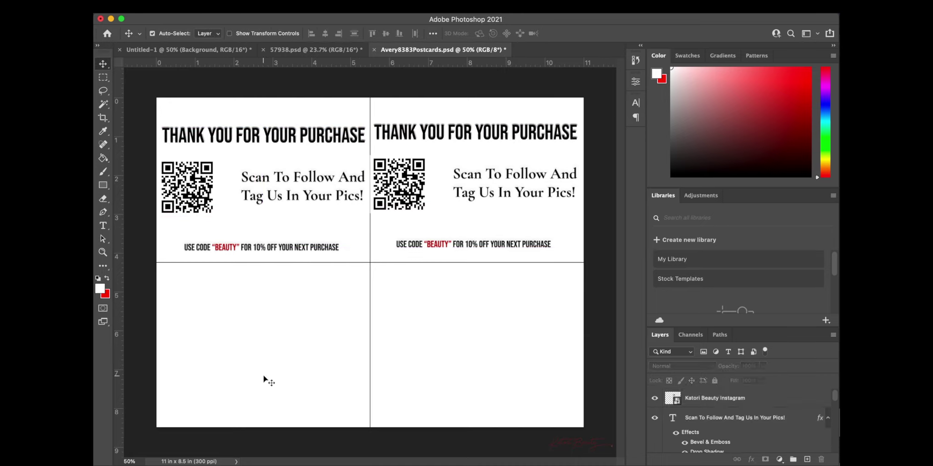
{"action": "left_click_drag", "start_coordinate": [395, 184], "coordinate": [428, 151]}
{"action": "key", "text": "super+z"}
{"action": "key", "text": "super+z"}
{"action": "left_click_drag", "start_coordinate": [370, 212], "coordinate": [461, 287]}
{"action": "key", "text": "super+z"}
{"action": "key", "text": "super+z"}
Step: Paste further copies of the back-side design to fill the two lower postcard panels
{"action": "key", "text": "super+v"}
{"action": "key", "text": "super+v"}
{"action": "left_click_drag", "start_coordinate": [304, 267], "coordinate": [201, 347]}
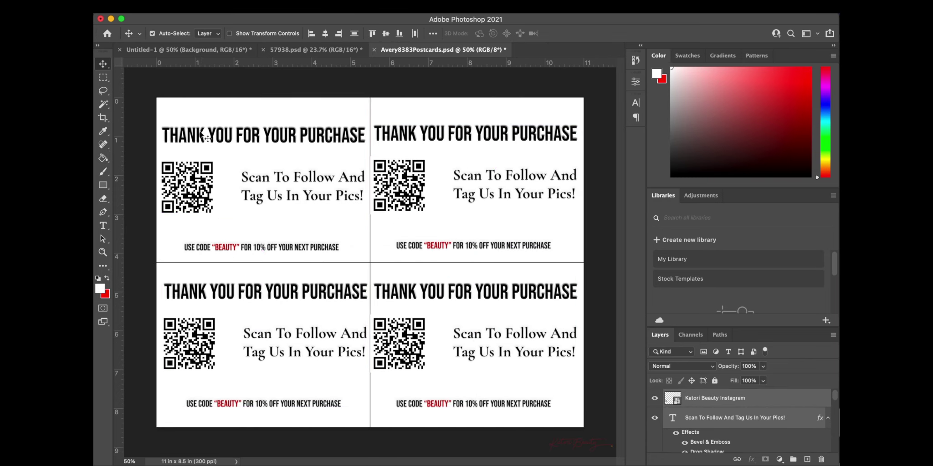
Step: Save a copy of the filled back-side postcard sheet under a THANK YOU CARD file name
{"action": "key", "text": "super+alt+s"}
{"action": "type", "text": "THANK YOU CA"}
{"action": "key", "text": "Return"}
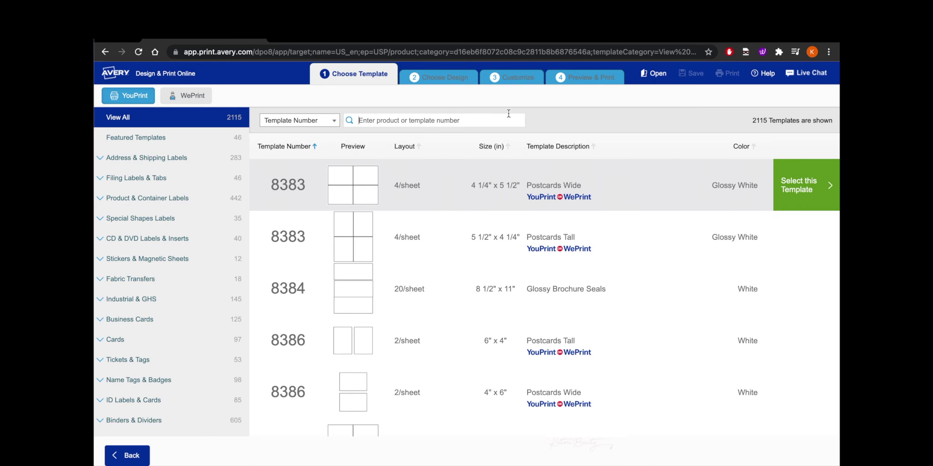
Step: In Avery Design & Print Online, find template 8383, choose the Postcards Wide version and start from the blank design
{"action": "type", "text": "8383"}
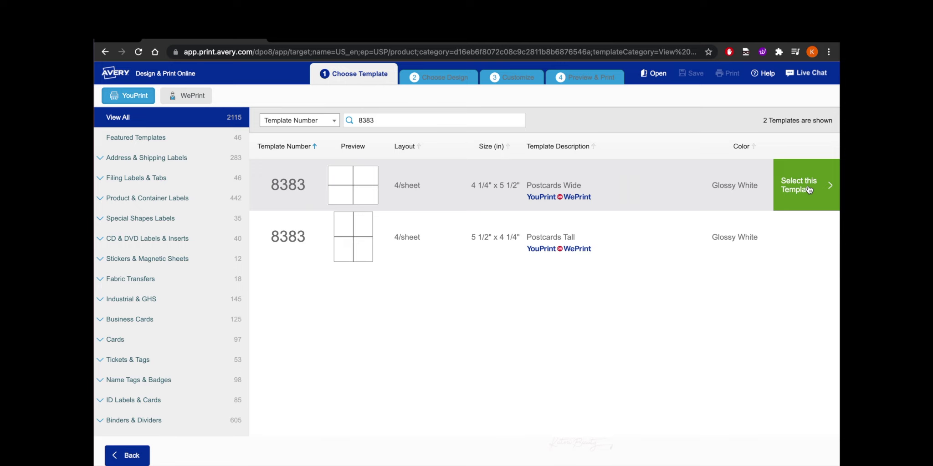
{"action": "left_click", "coordinate": [806, 186]}
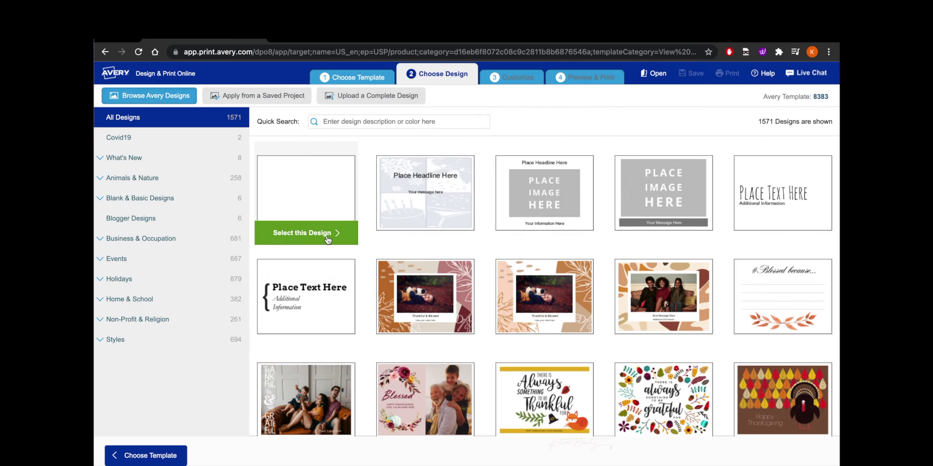
{"action": "left_click", "coordinate": [326, 237]}
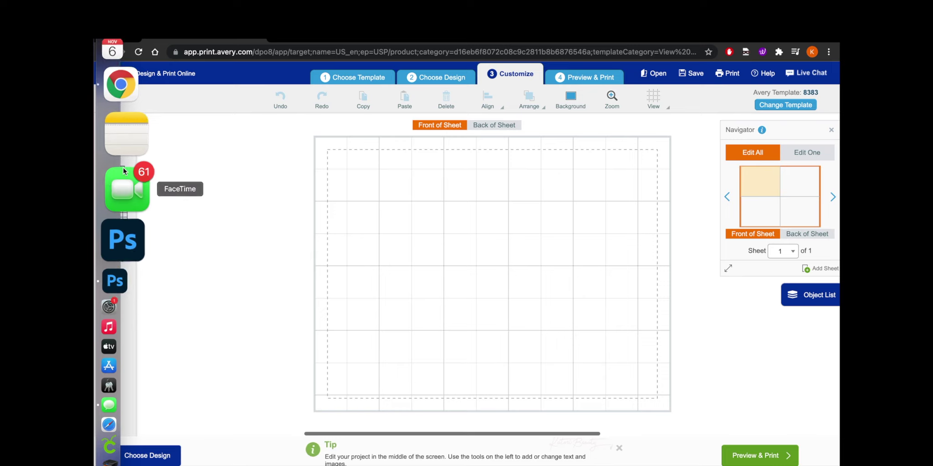
Step: Add THANK YOU CARD-FRONT.png from the computer to the front of the sheet
{"action": "left_click", "coordinate": [115, 179]}
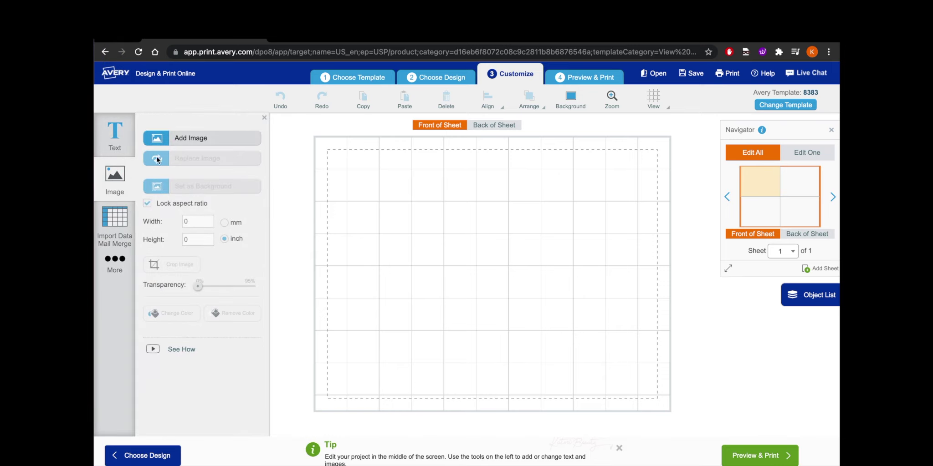
{"action": "left_click", "coordinate": [186, 139]}
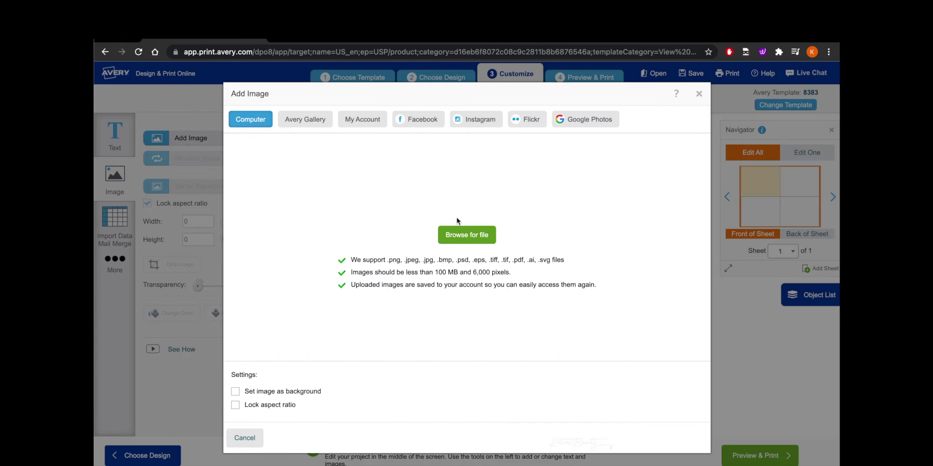
{"action": "left_click", "coordinate": [463, 236]}
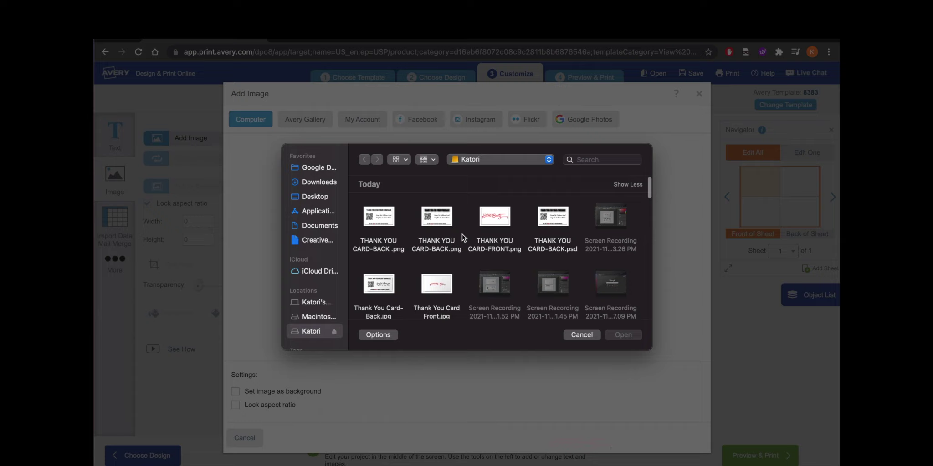
{"action": "left_click", "coordinate": [501, 221]}
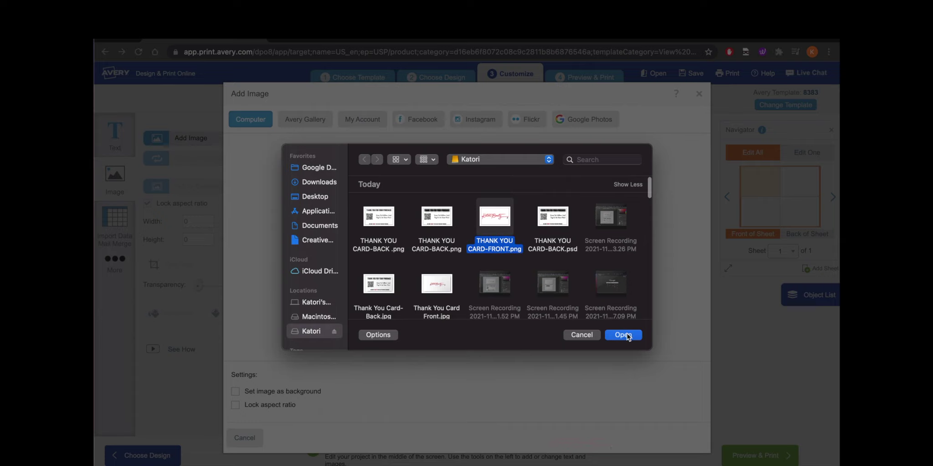
{"action": "left_click", "coordinate": [624, 335]}
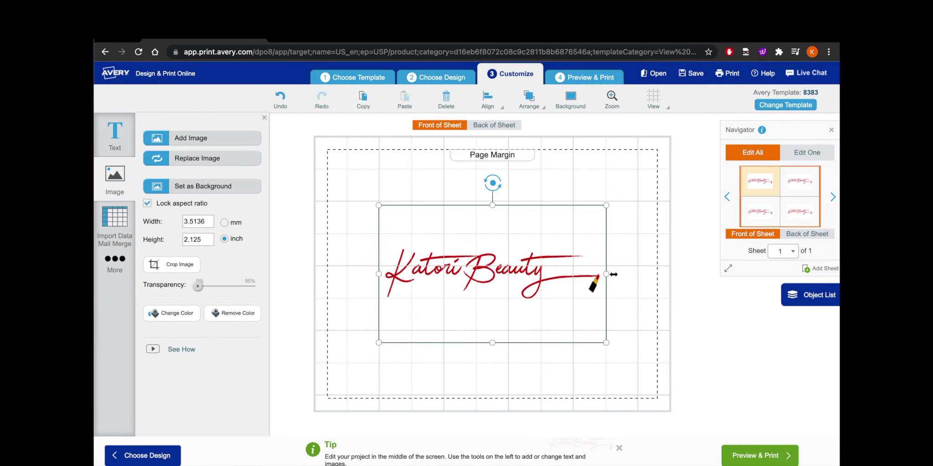
Step: Enlarge the front logo image to 5.1 inches wide so it spans the page margins on both sides
{"action": "left_click_drag", "start_coordinate": [613, 274], "coordinate": [657, 274]}
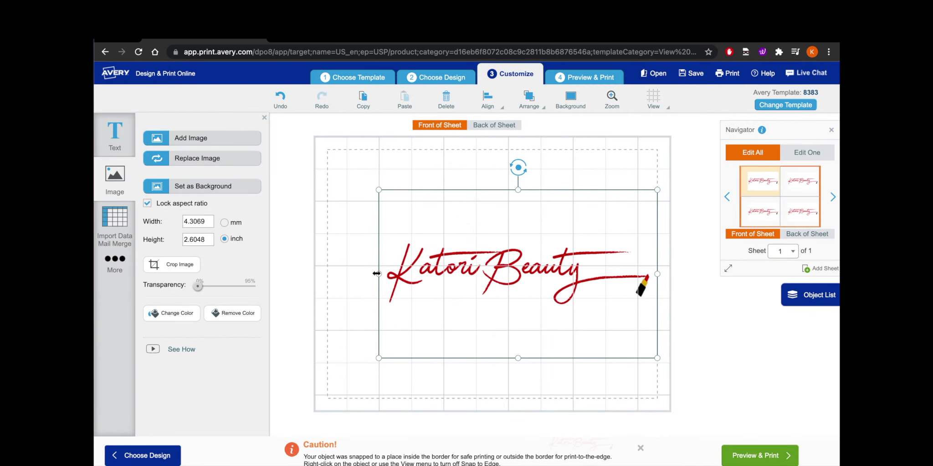
{"action": "left_click_drag", "start_coordinate": [376, 273], "coordinate": [327, 274]}
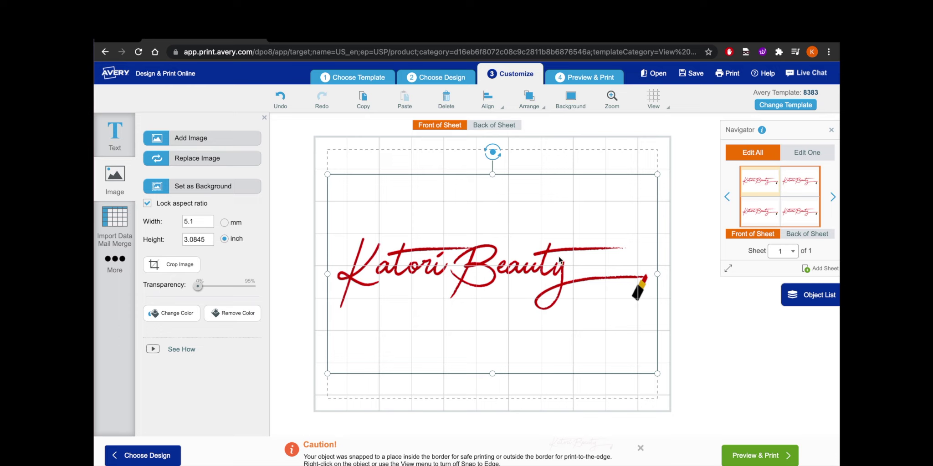
{"action": "mouse_move", "coordinate": [551, 272]}
{"action": "left_mouse_down"}
{"action": "mouse_move", "coordinate": [541, 272]}
{"action": "mouse_move", "coordinate": [550, 274]}
{"action": "left_mouse_up"}
{"action": "left_click", "coordinate": [717, 329]}
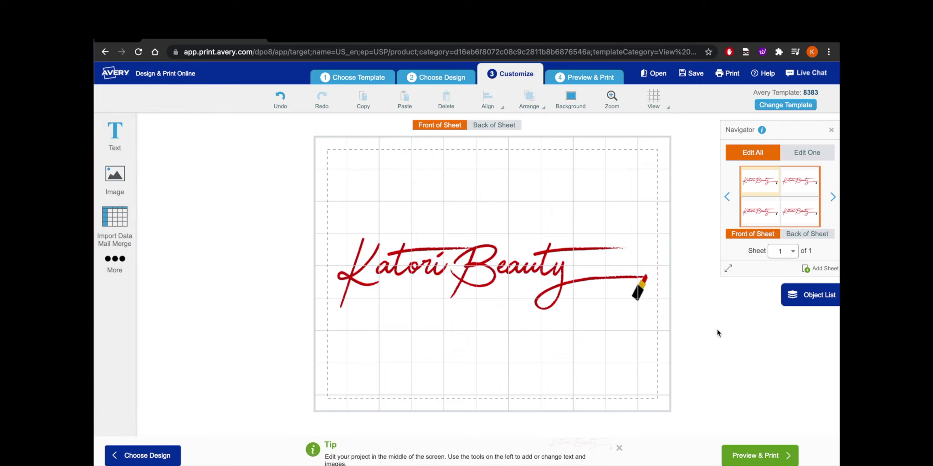
Step: Switch to the back of the sheet and add "THANK YOU CARD-BACK .png" from the computer
{"action": "left_click", "coordinate": [816, 235]}
{"action": "left_click", "coordinate": [124, 181]}
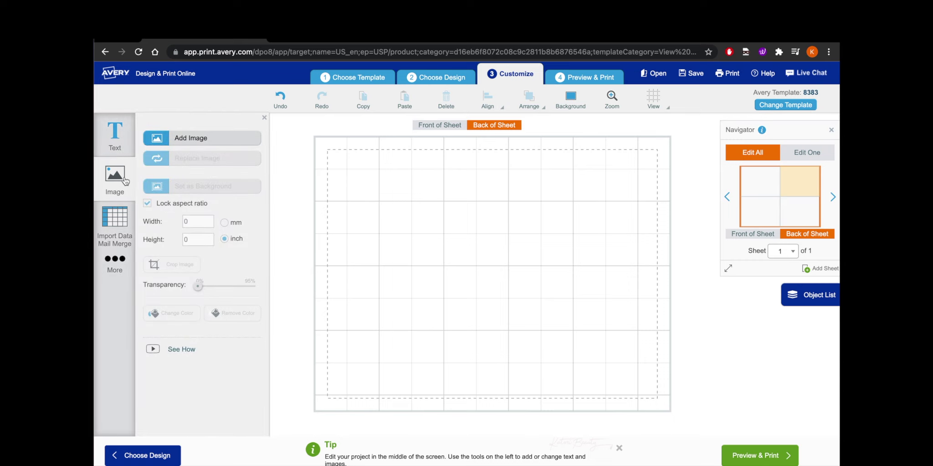
{"action": "left_click", "coordinate": [192, 141]}
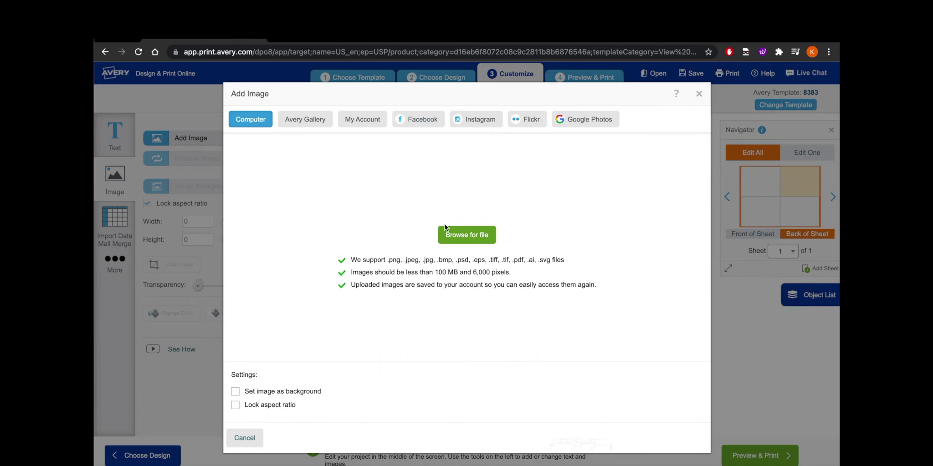
{"action": "left_click", "coordinate": [464, 236]}
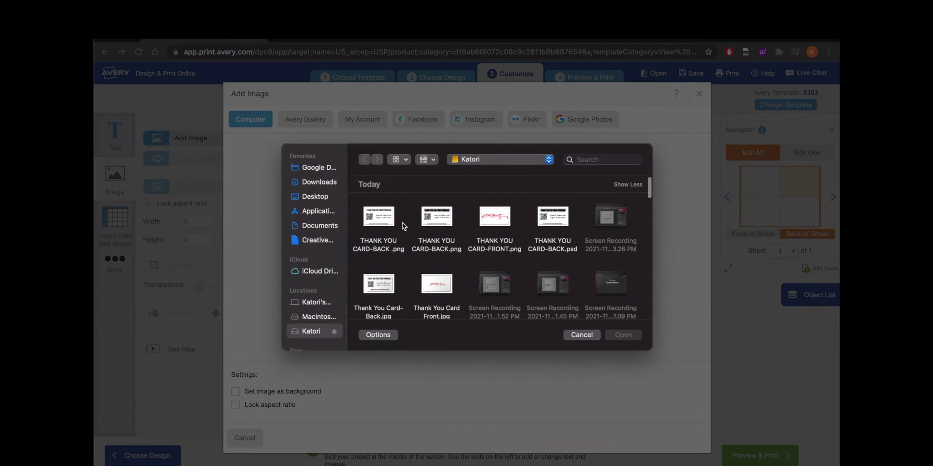
{"action": "left_click", "coordinate": [386, 221]}
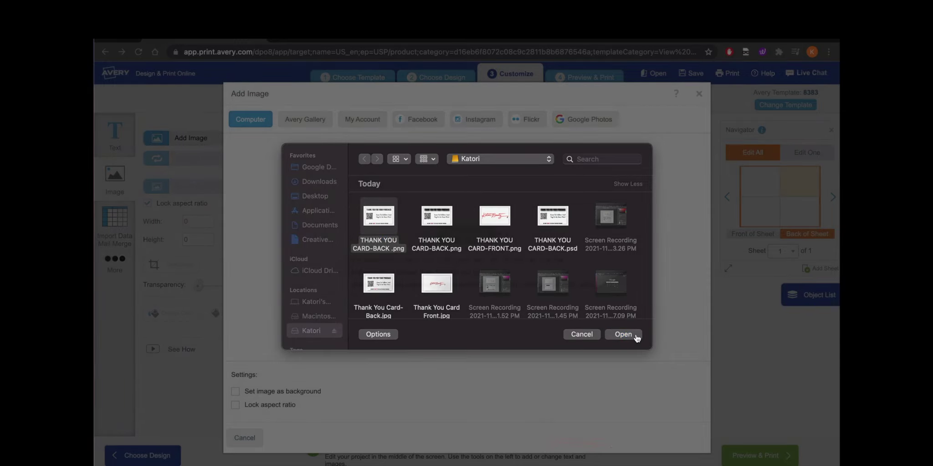
{"action": "left_click", "coordinate": [634, 334]}
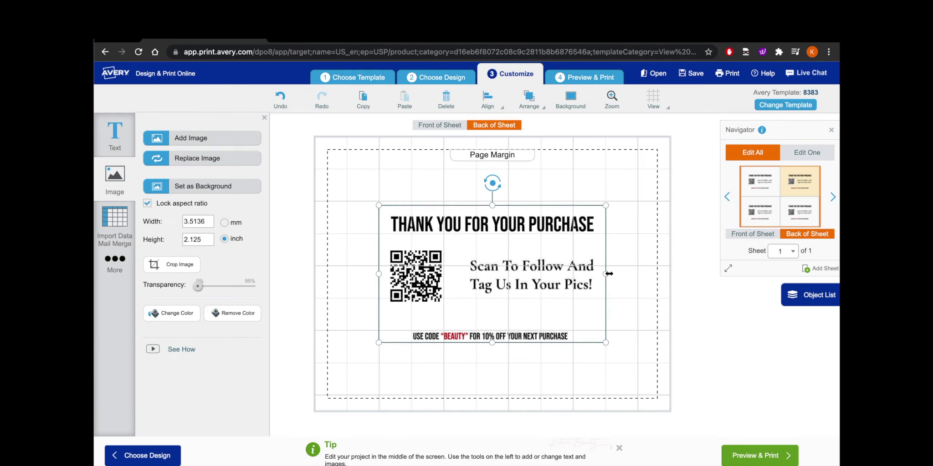
Step: Enlarge the back image to span the page margins on both sides and open the print preview
{"action": "left_click_drag", "start_coordinate": [609, 274], "coordinate": [659, 274]}
{"action": "left_click_drag", "start_coordinate": [373, 277], "coordinate": [328, 274]}
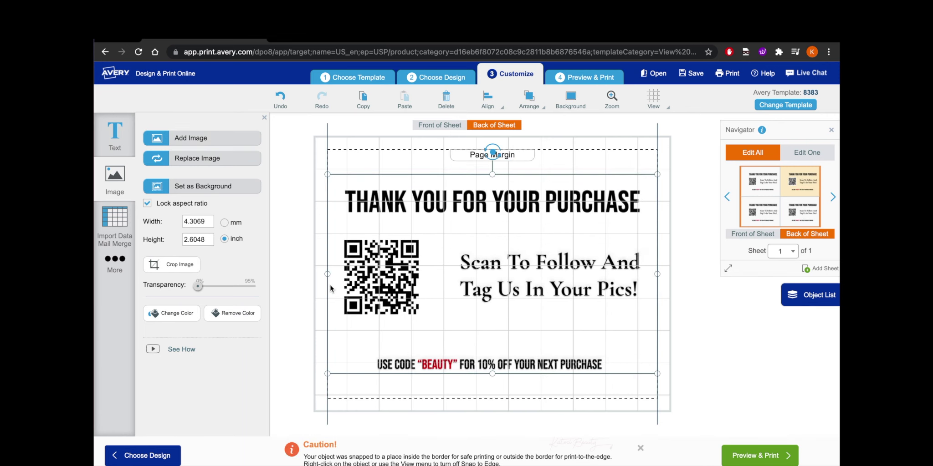
{"action": "left_click", "coordinate": [720, 336]}
{"action": "left_click", "coordinate": [758, 457]}
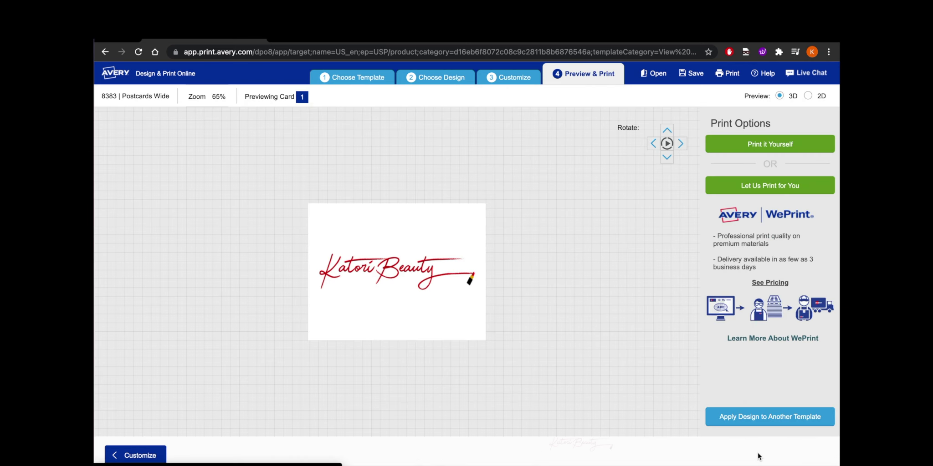